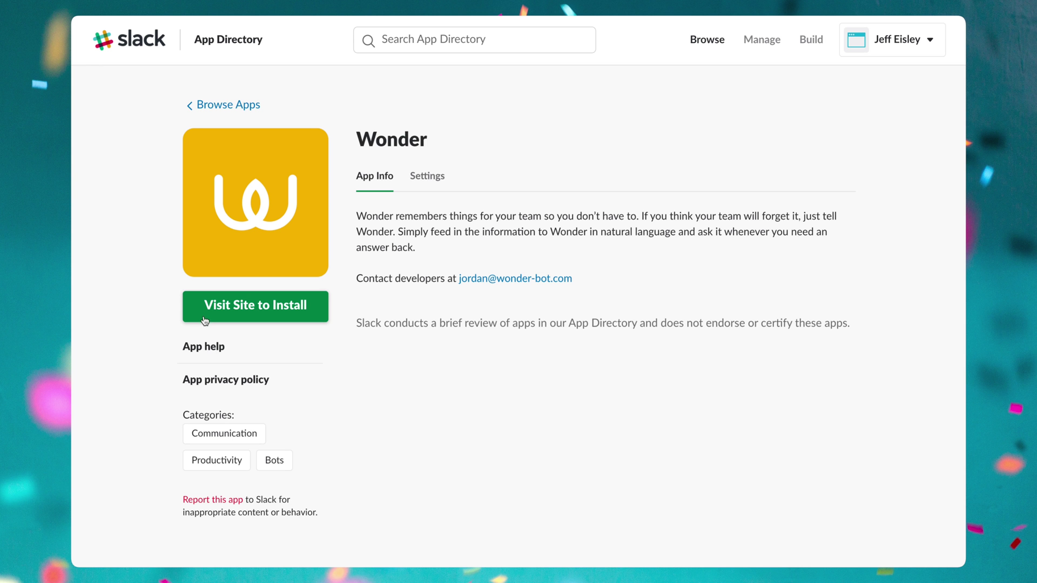
{"action": "left_click", "coordinate": [208, 314]}
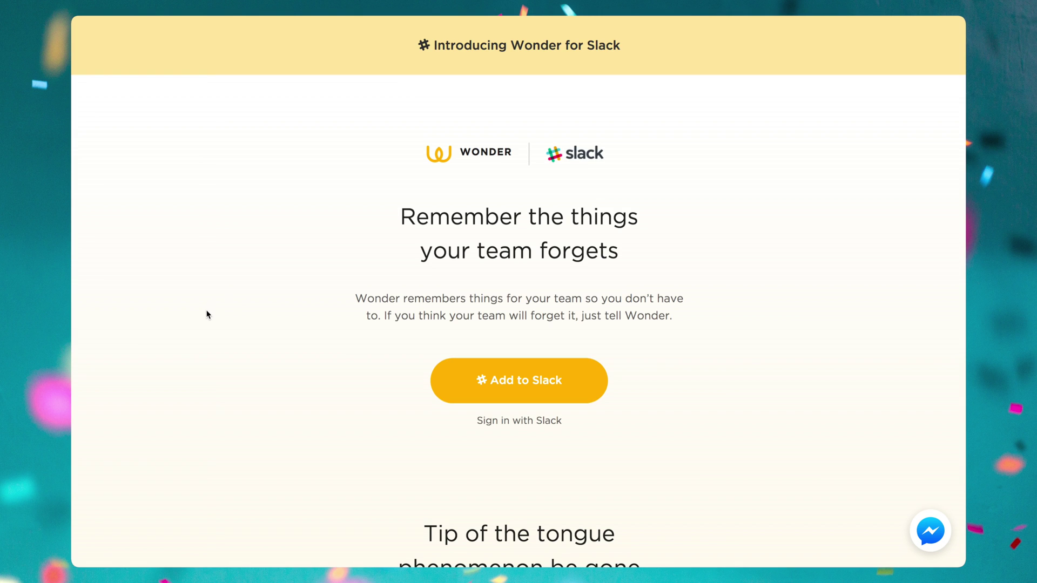
{"action": "left_click", "coordinate": [469, 378]}
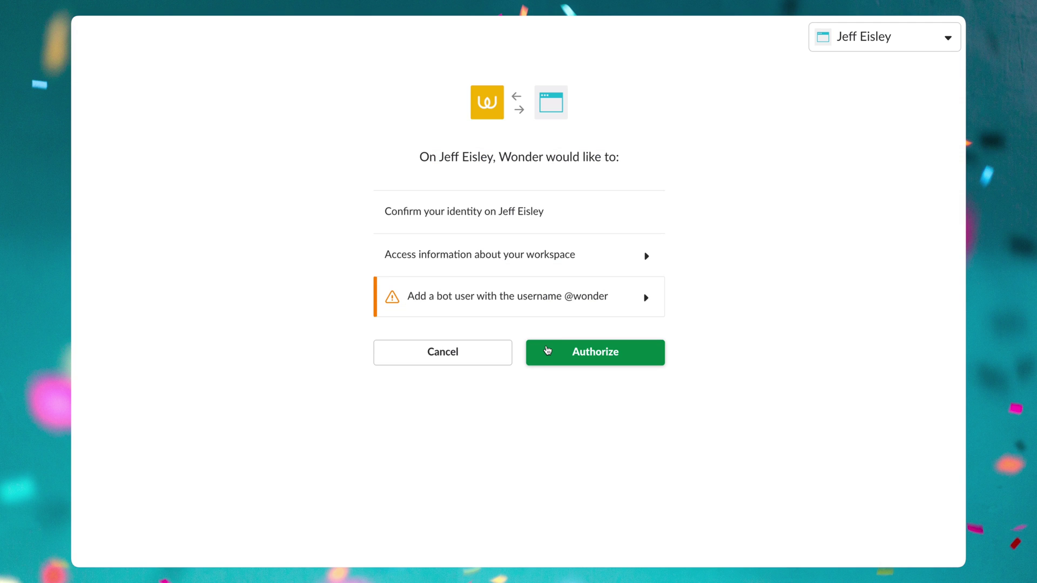
{"action": "left_click", "coordinate": [547, 350]}
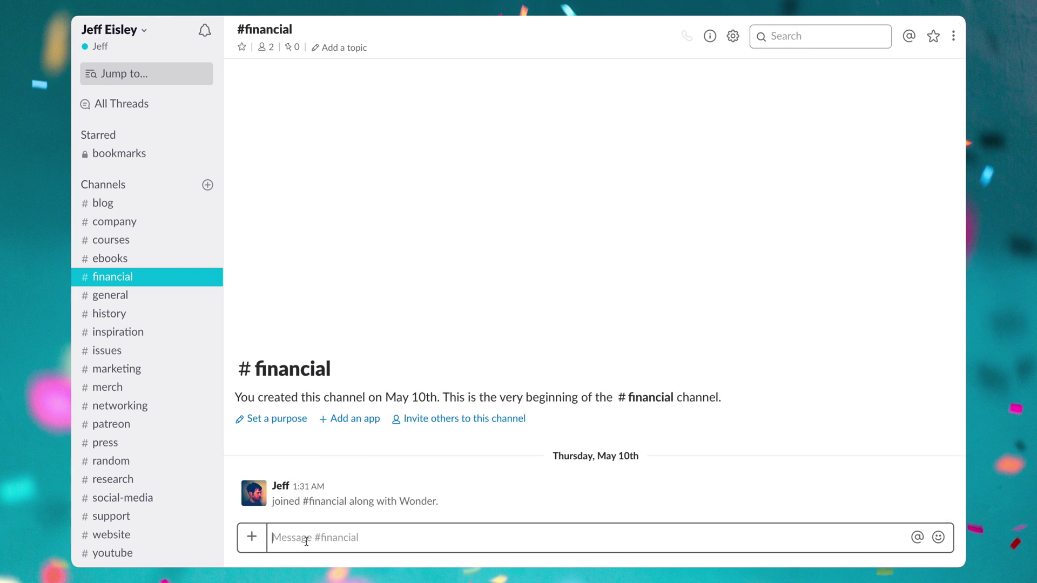
In #financial, ask Wonder to remember August sales of $150k and the grande soy hazelnut latte.
{"action": "type", "text": "@Wonder remember that our sal"}
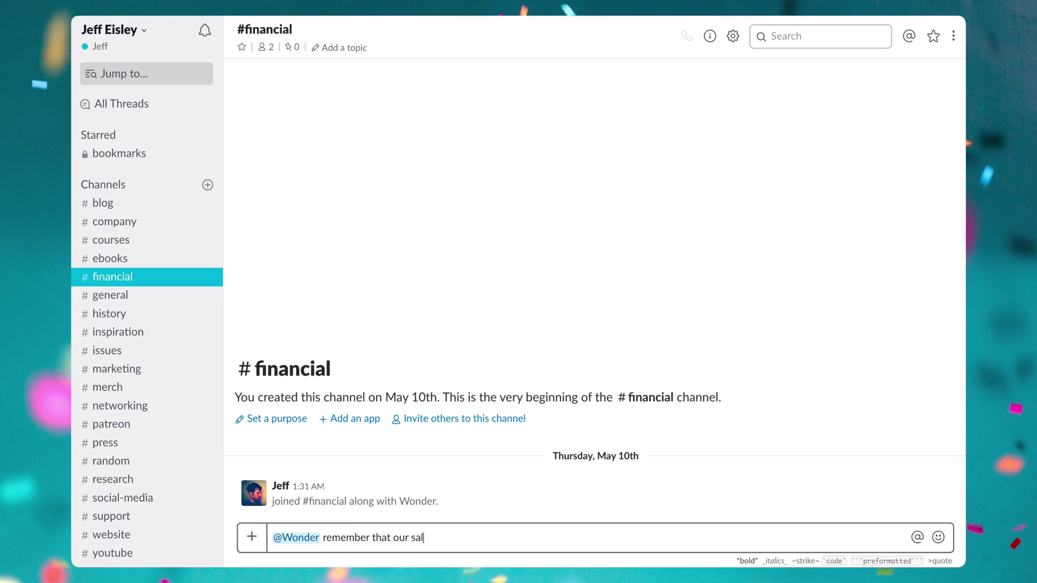
{"action": "type", "text": "es for August were $150k"}
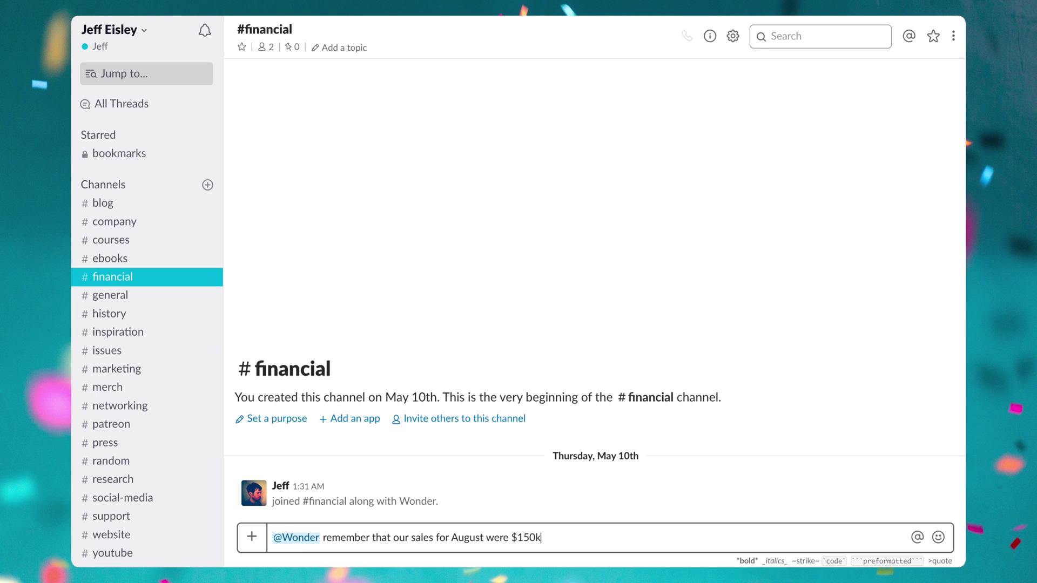
{"action": "key", "text": "Return"}
{"action": "type", "text": "@Wonder r"}
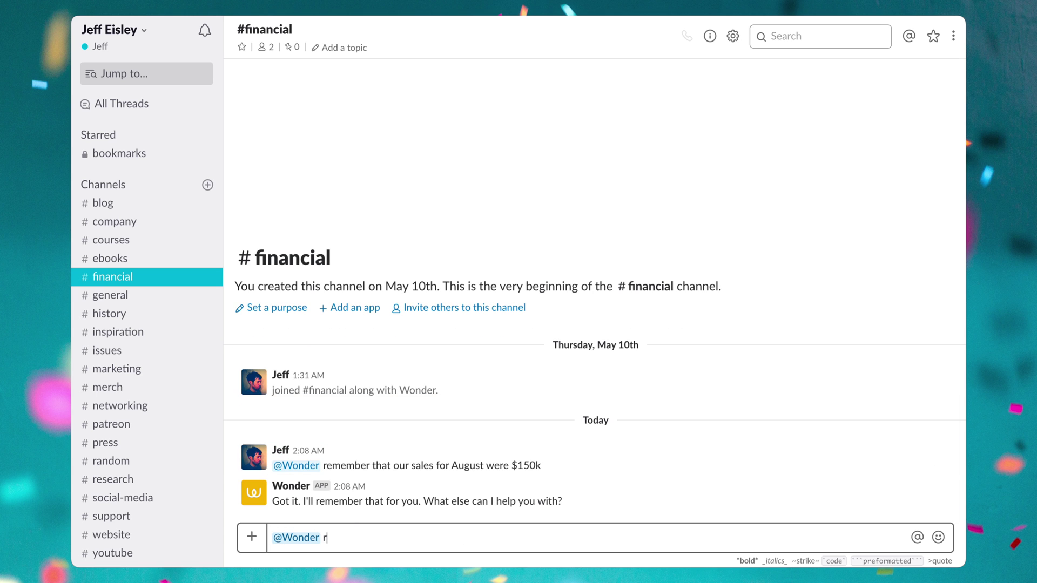
{"action": "type", "text": "emember that my favorite drink at Starbucks is"}
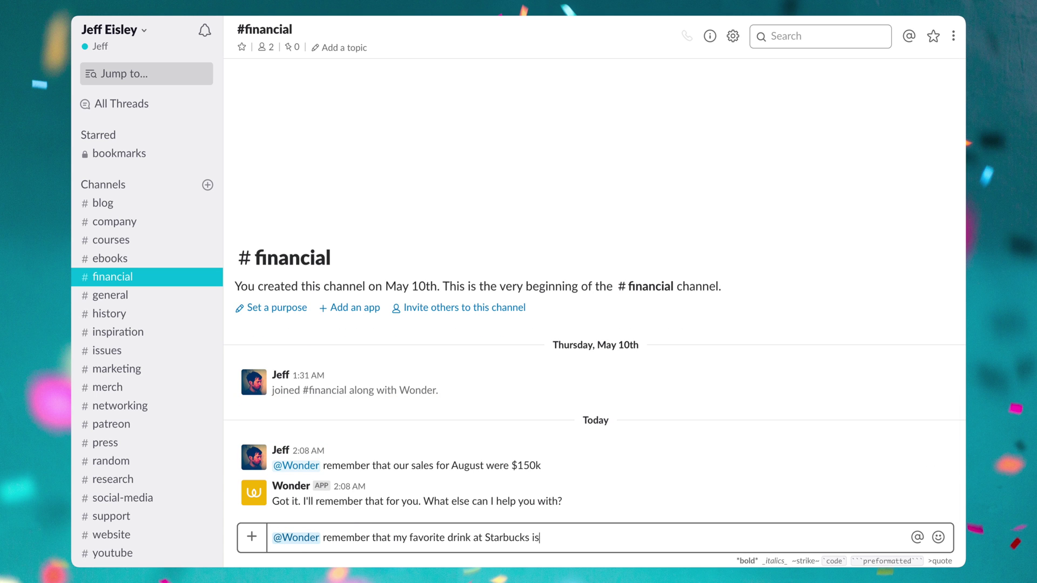
{"action": "type", "text": " grande soy hazelnut latte"}
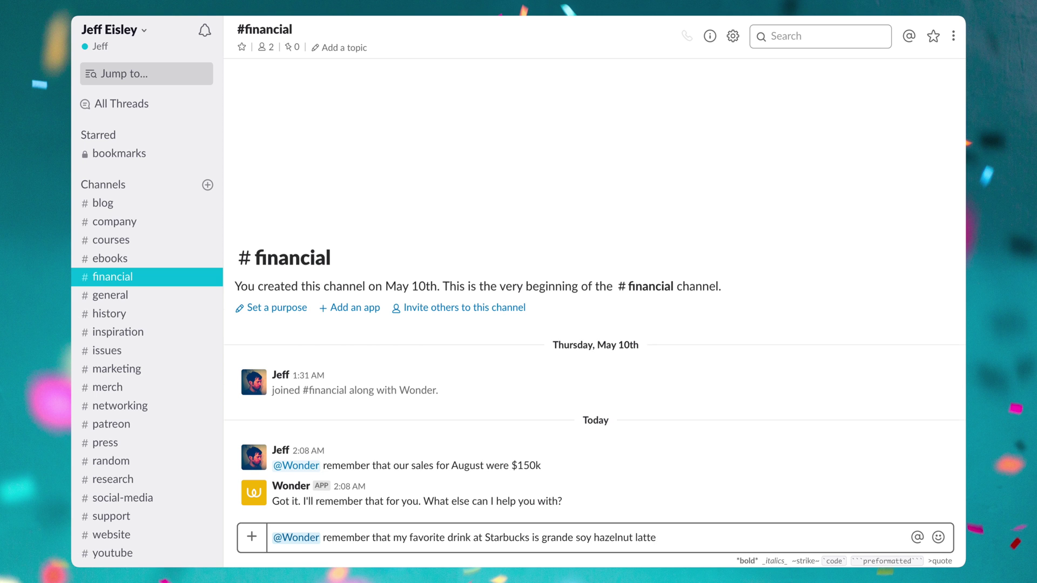
{"action": "key", "text": "Return"}
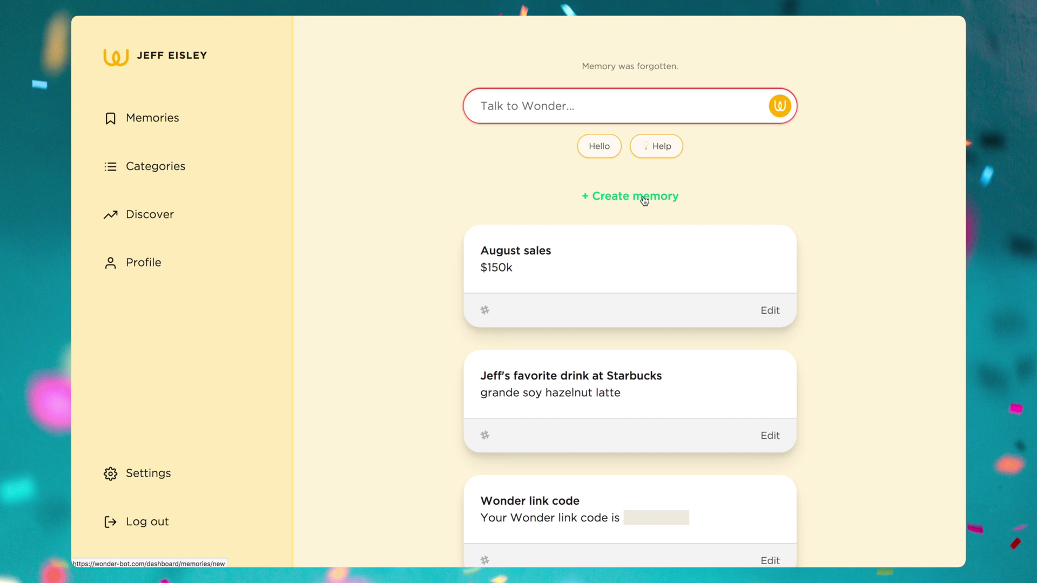
Create a Public Wonder memory titled 'Office Door Code' holding the door code.
{"action": "left_click", "coordinate": [640, 198]}
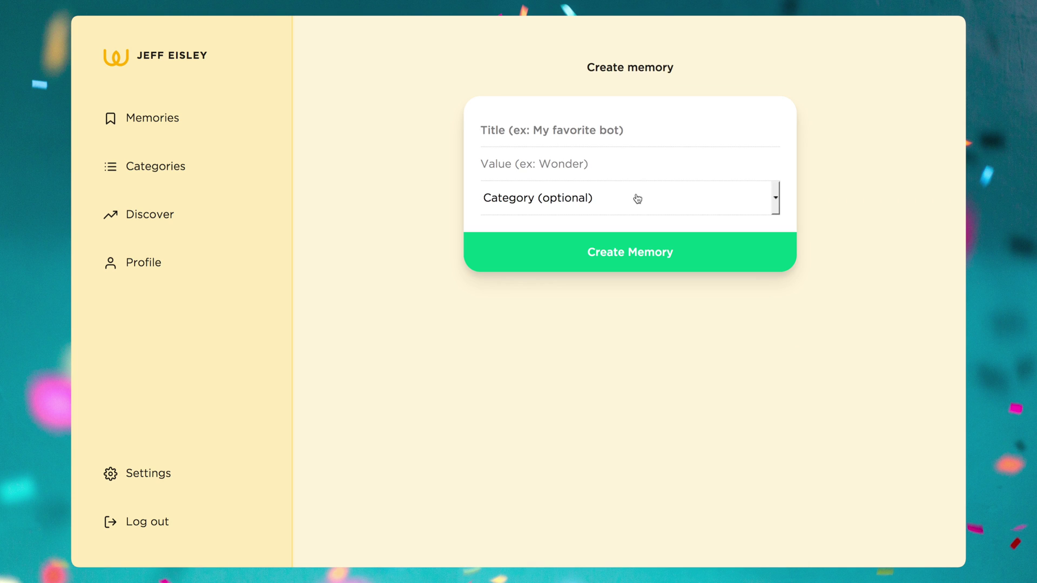
{"action": "left_click", "coordinate": [573, 138]}
{"action": "type", "text": "Office Door Code"}
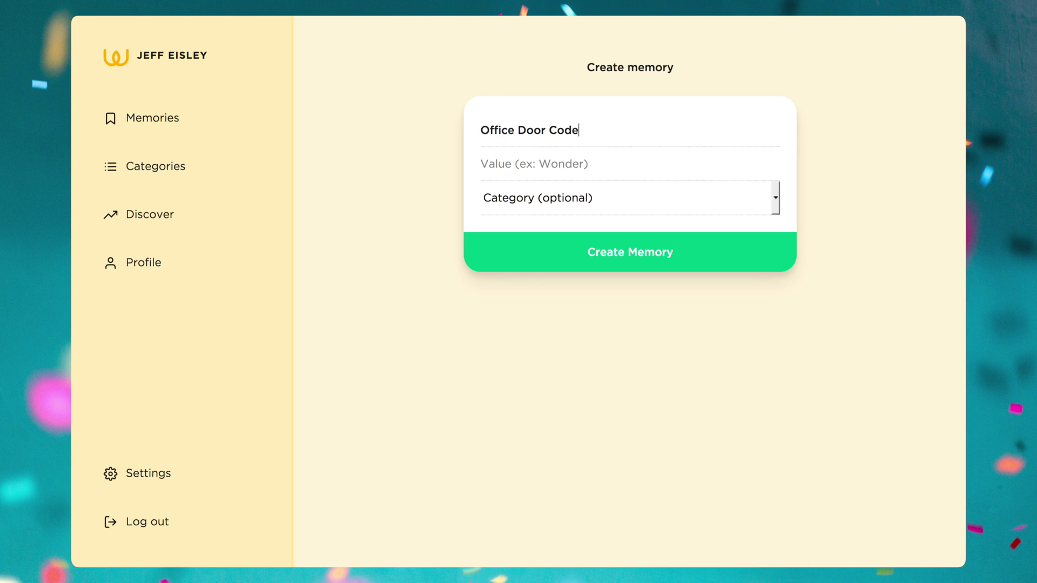
{"action": "type", "text": "123456"}
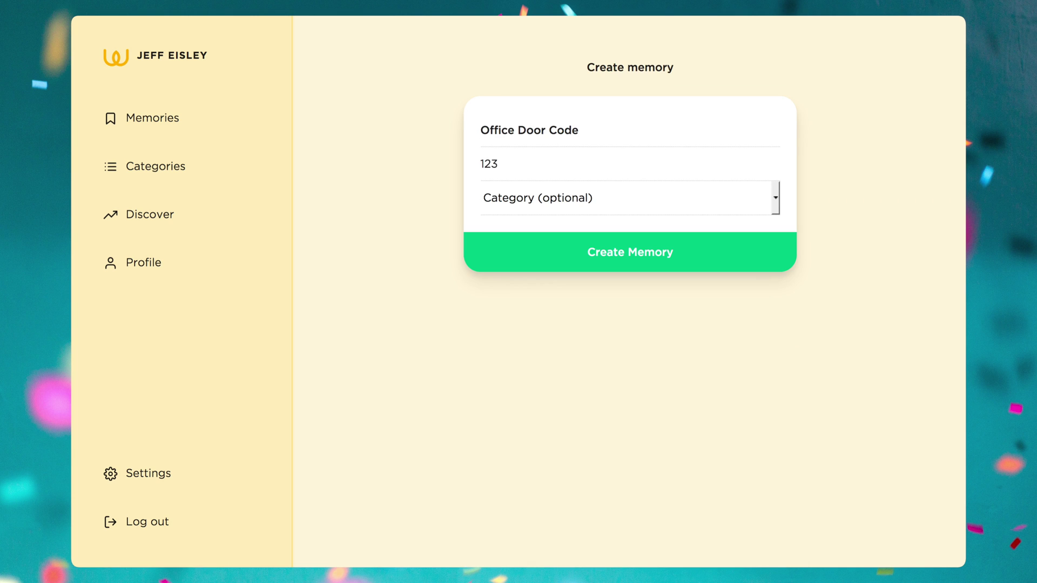
{"action": "left_click", "coordinate": [551, 197]}
{"action": "left_click", "coordinate": [550, 198]}
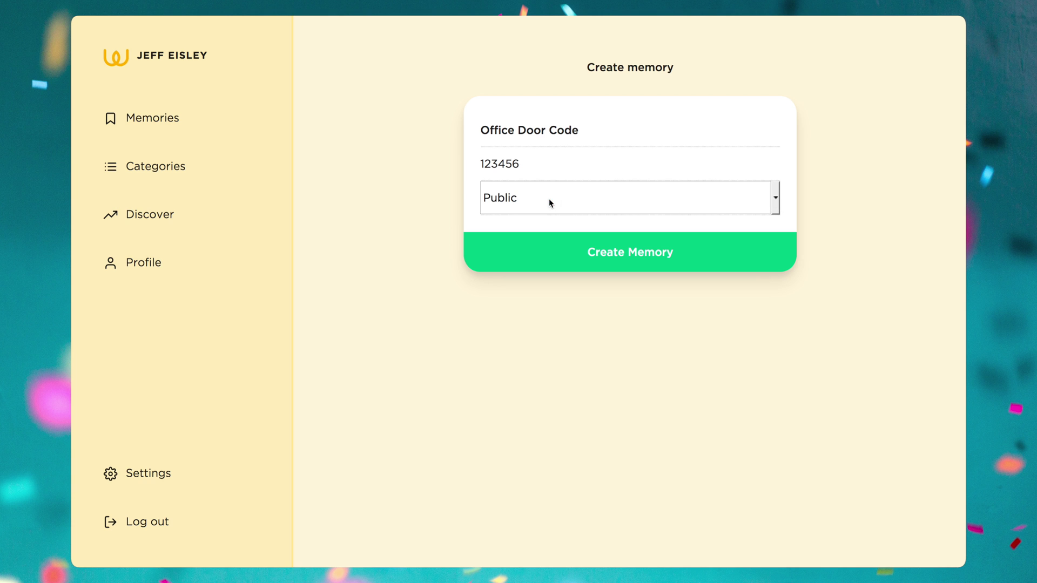
{"action": "left_click", "coordinate": [555, 256]}
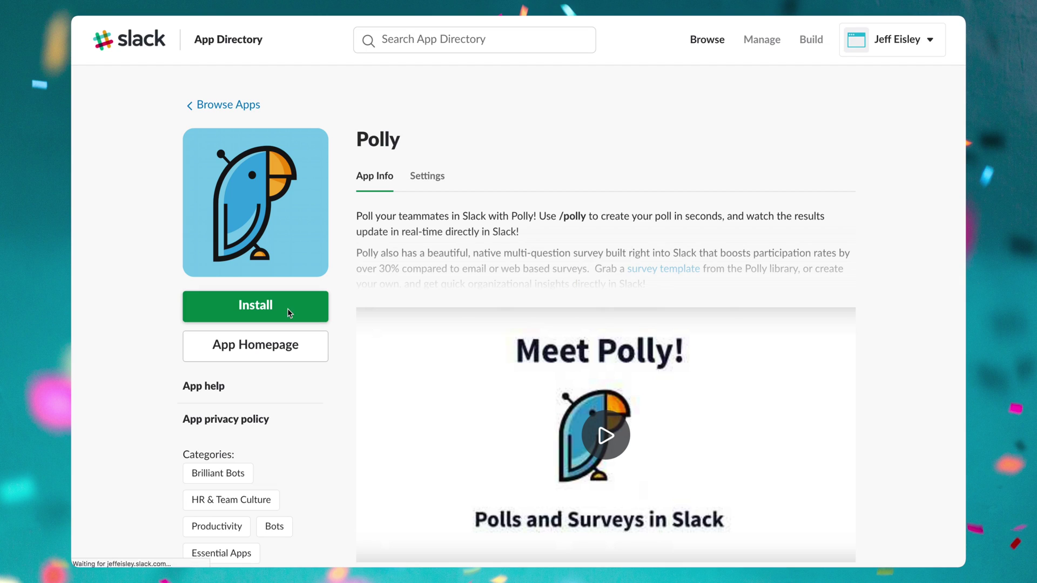
Install and authorize Polly, then send /polly survey to begin a poll.
{"action": "left_click", "coordinate": [288, 309]}
{"action": "left_click", "coordinate": [596, 372]}
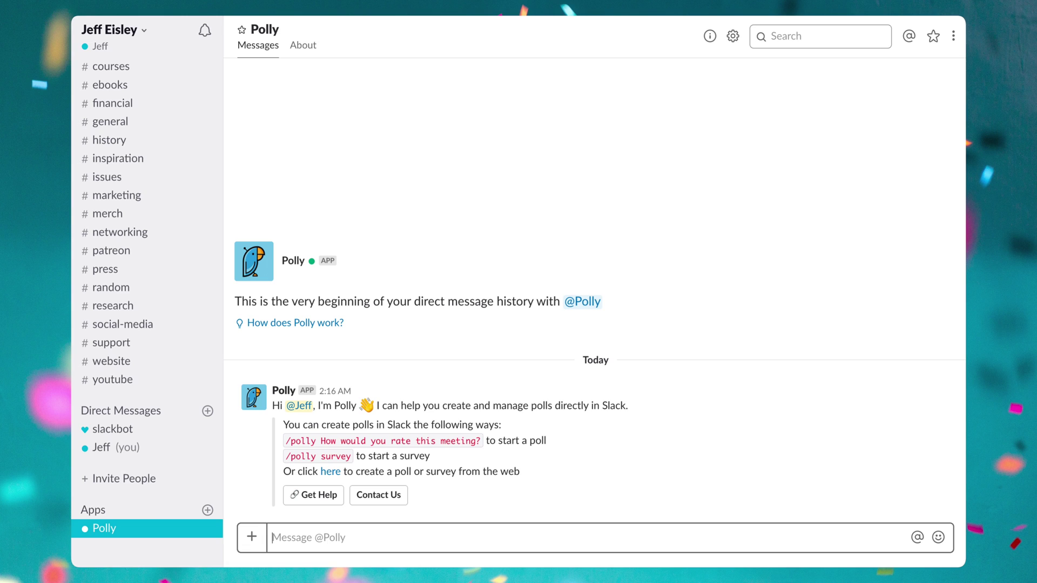
{"action": "type", "text": "/polly survey"}
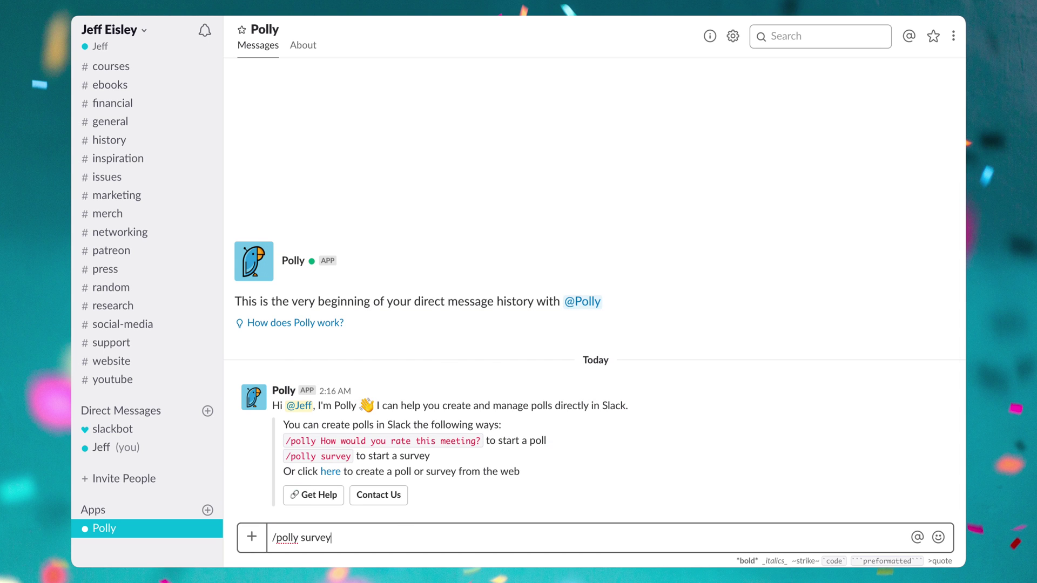
{"action": "key", "text": "Return"}
Aim the new poll at #youtube with the question 'What should our next video be about?'.
{"action": "left_click", "coordinate": [427, 500]}
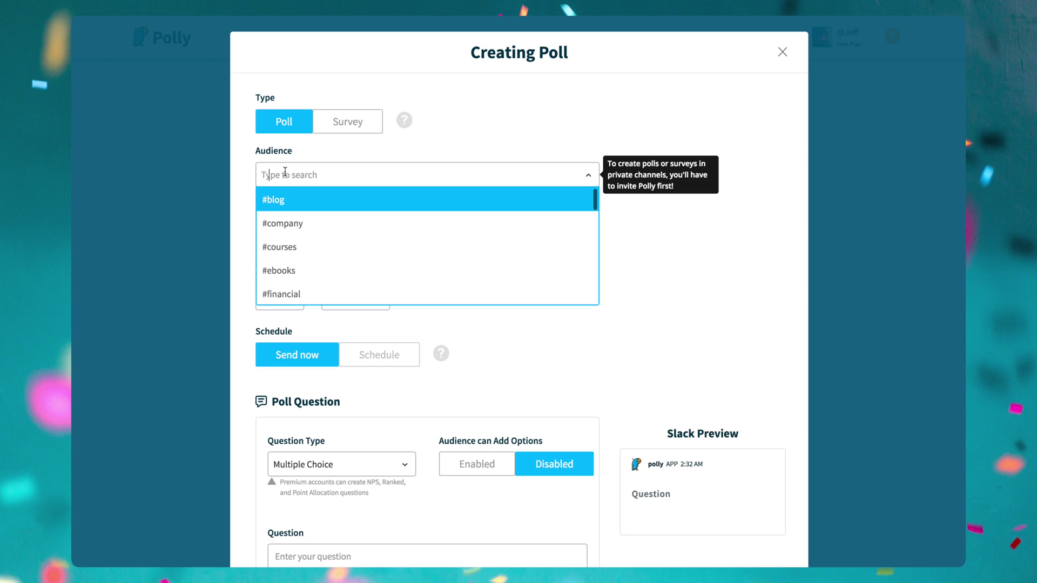
{"action": "scroll", "coordinate": [359, 297], "scroll_direction": "down", "scroll_amount": 5}
{"action": "left_click", "coordinate": [359, 295]}
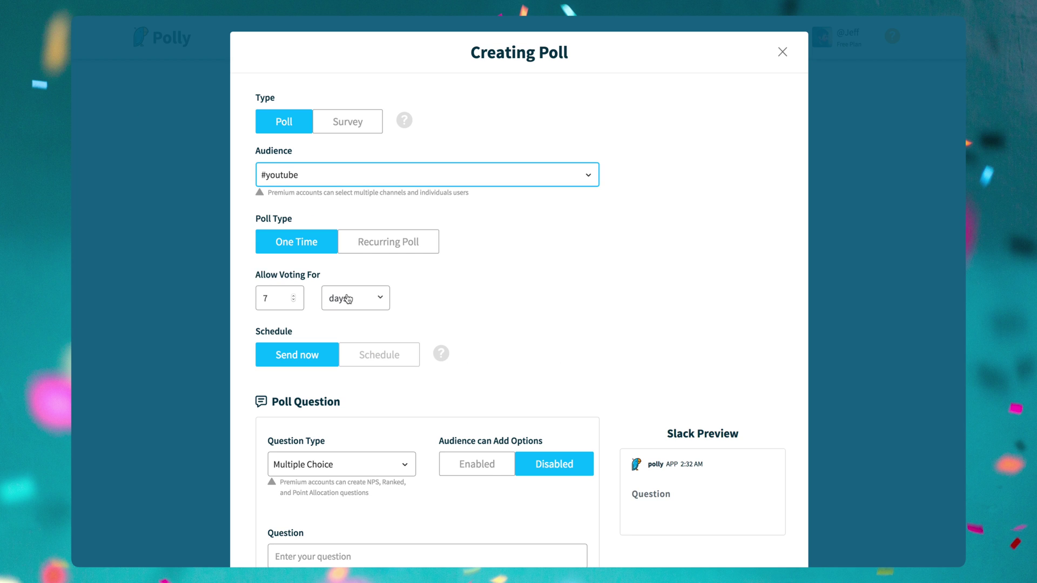
{"action": "scroll", "coordinate": [314, 311], "scroll_direction": "down", "scroll_amount": 5}
{"action": "left_click", "coordinate": [331, 244]}
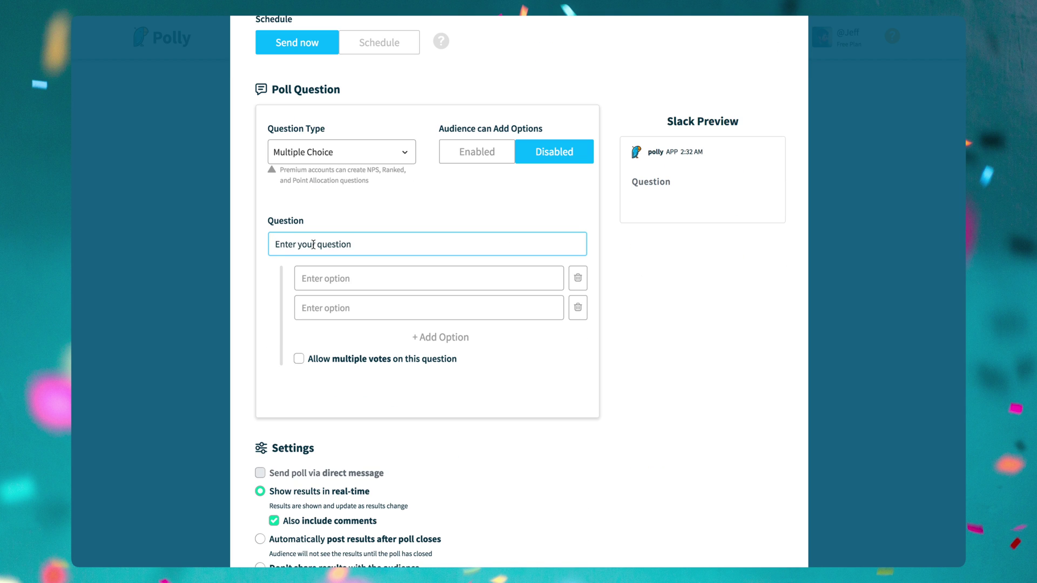
{"action": "type", "text": "What should our next video be about?"}
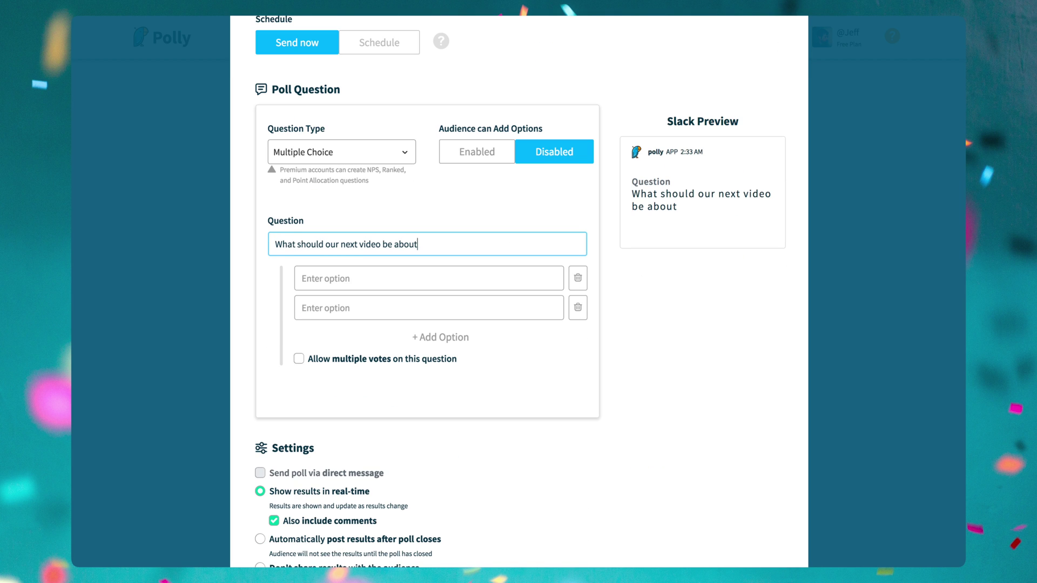
Add the options Slack Bots, Notion Layouts, Evernote Business and OmniFocus Hacks.
{"action": "left_click", "coordinate": [316, 279]}
{"action": "type", "text": "Slack Bots"}
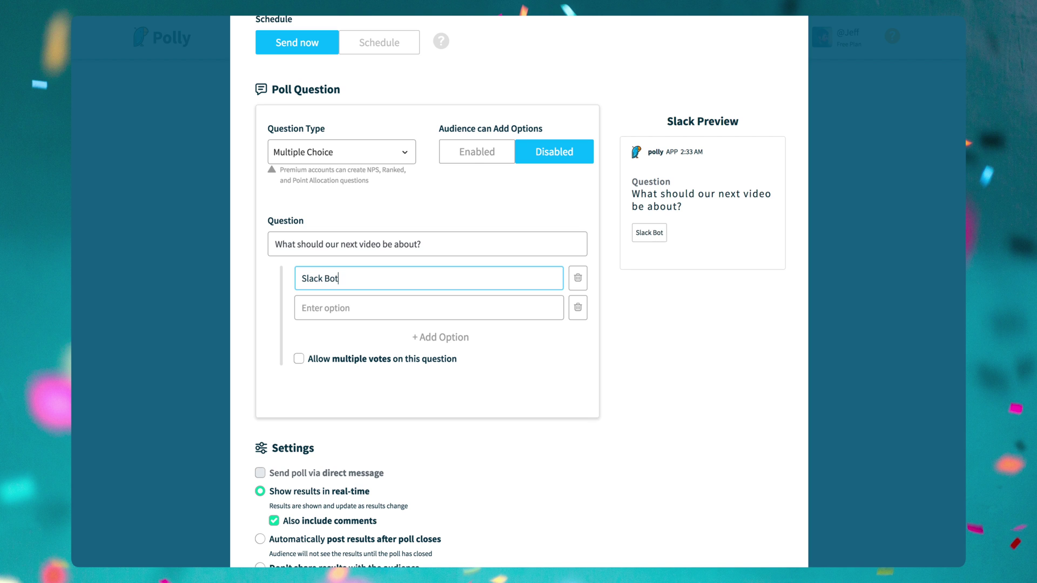
{"action": "left_click", "coordinate": [320, 307]}
{"action": "type", "text": "Notion Layouts"}
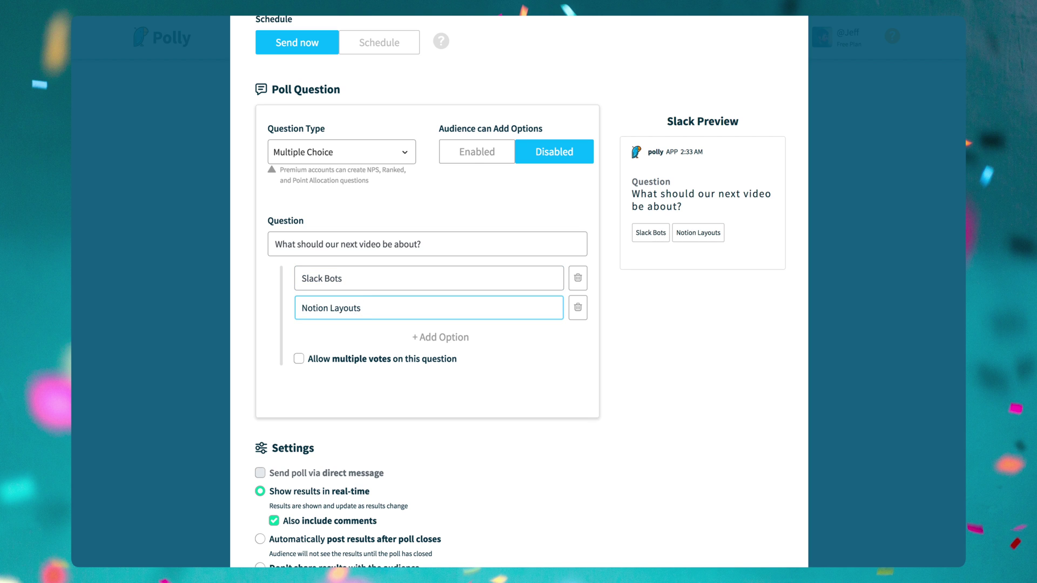
{"action": "left_click", "coordinate": [431, 337]}
{"action": "left_click", "coordinate": [431, 339]}
{"action": "type", "text": "Evernote Business"}
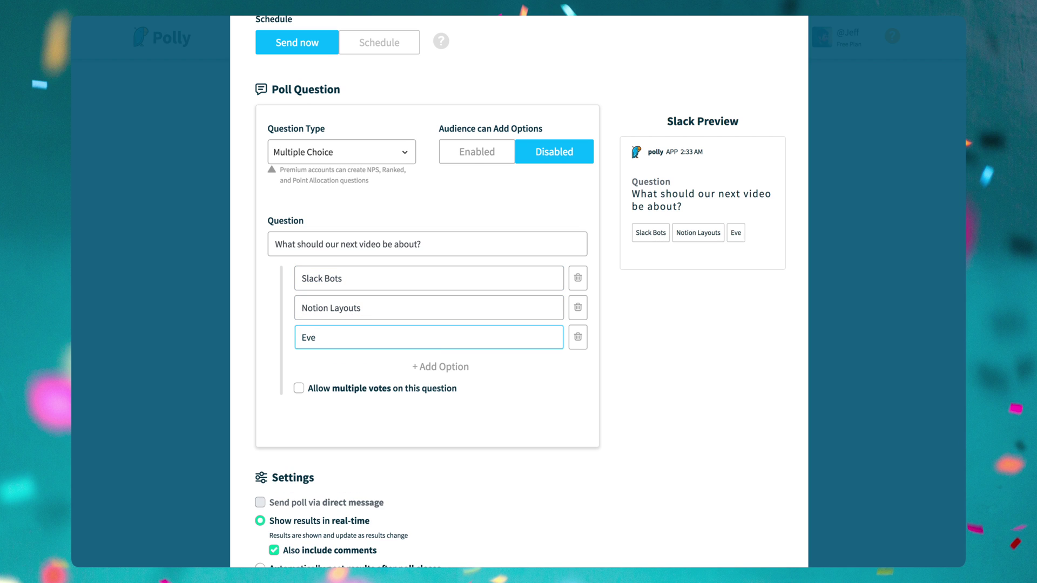
{"action": "left_click", "coordinate": [415, 366]}
{"action": "type", "text": "OmniFocus Hacks"}
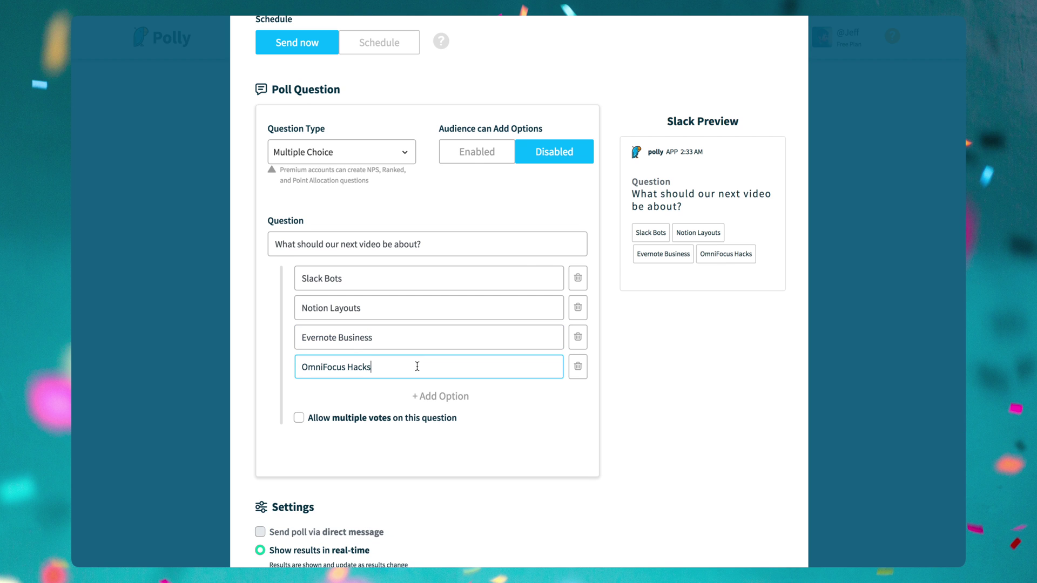
Allow multiple votes and create the poll.
{"action": "scroll", "coordinate": [324, 329], "scroll_direction": "down", "scroll_amount": 4}
{"action": "left_click", "coordinate": [300, 304]}
{"action": "scroll", "coordinate": [301, 307], "scroll_direction": "down", "scroll_amount": 3}
{"action": "scroll", "coordinate": [303, 308], "scroll_direction": "down", "scroll_amount": 2}
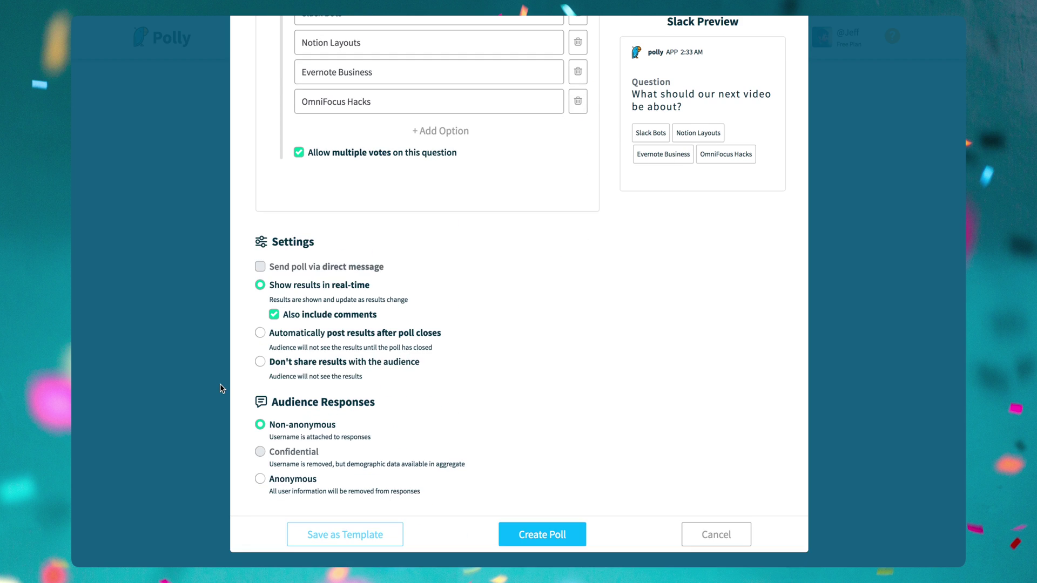
{"action": "left_click", "coordinate": [560, 535]}
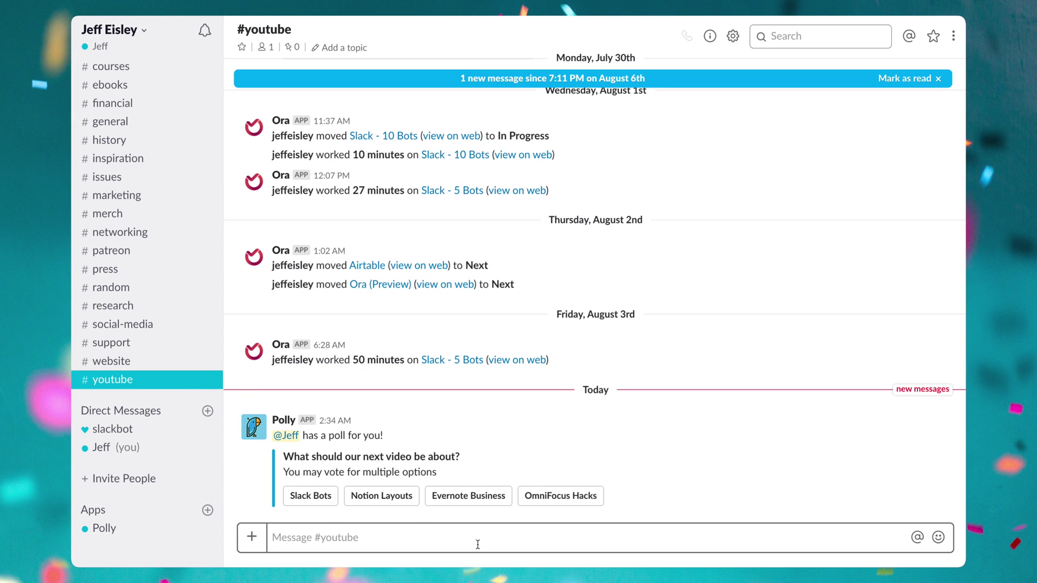
Vote for Slack Bots in the #youtube poll.
{"action": "left_click", "coordinate": [314, 496]}
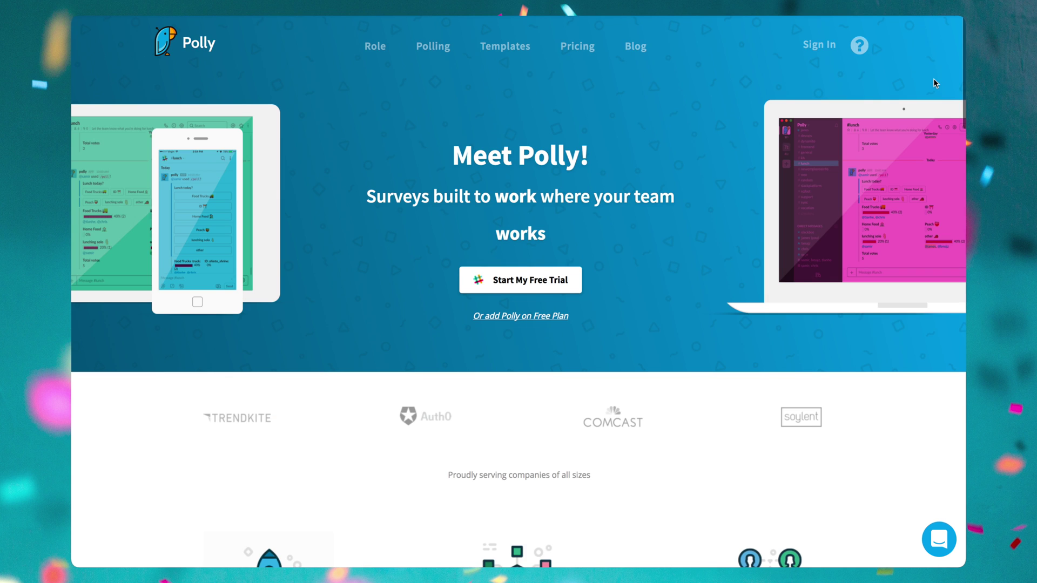
Scroll down the Polly homepage to look over its features.
{"action": "scroll", "coordinate": [935, 83], "scroll_direction": "down", "scroll_amount": 8}
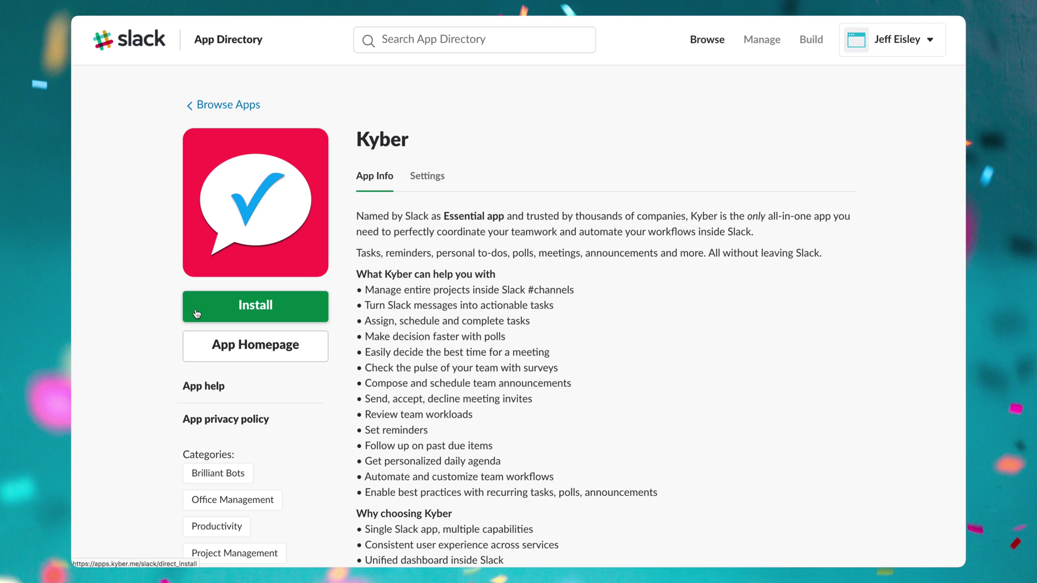
Install Kyber and authorize it for the workspace.
{"action": "left_click", "coordinate": [197, 313]}
{"action": "scroll", "coordinate": [195, 309], "scroll_direction": "down", "scroll_amount": 2}
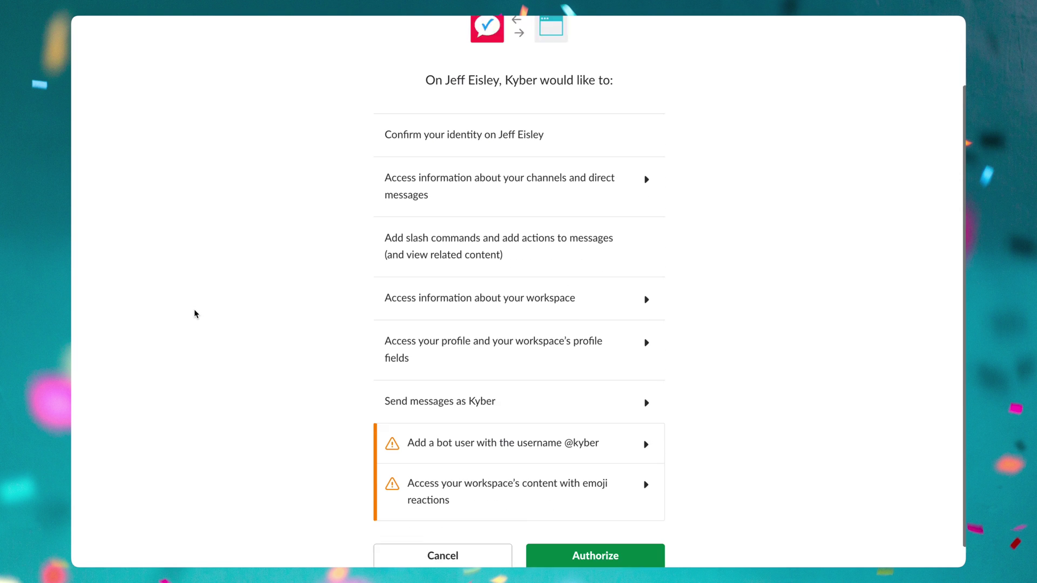
{"action": "left_click", "coordinate": [608, 533]}
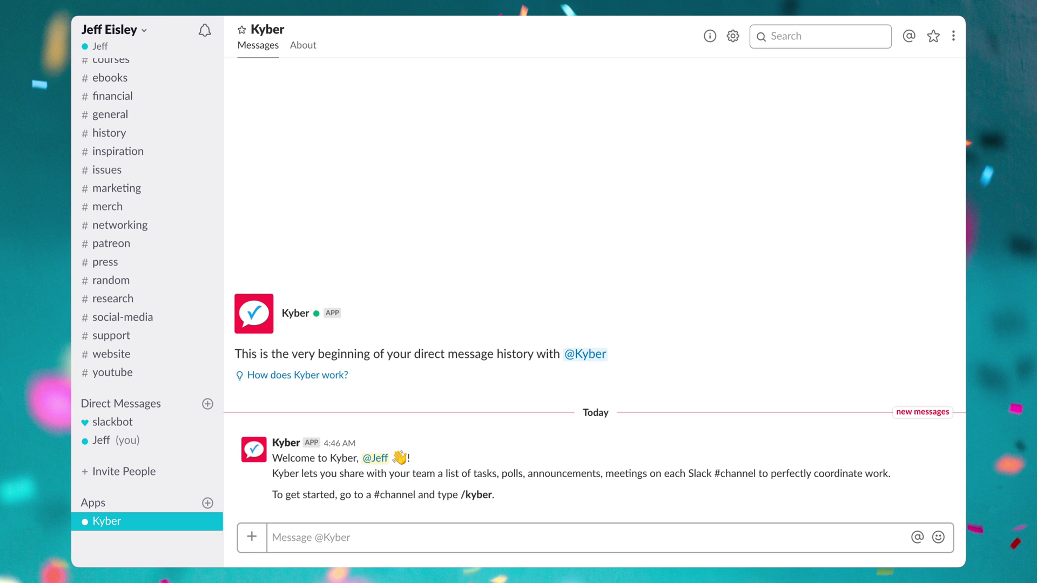
In #issues, create the Kyber task 'fix SEO issues with website'.
{"action": "left_click", "coordinate": [107, 170]}
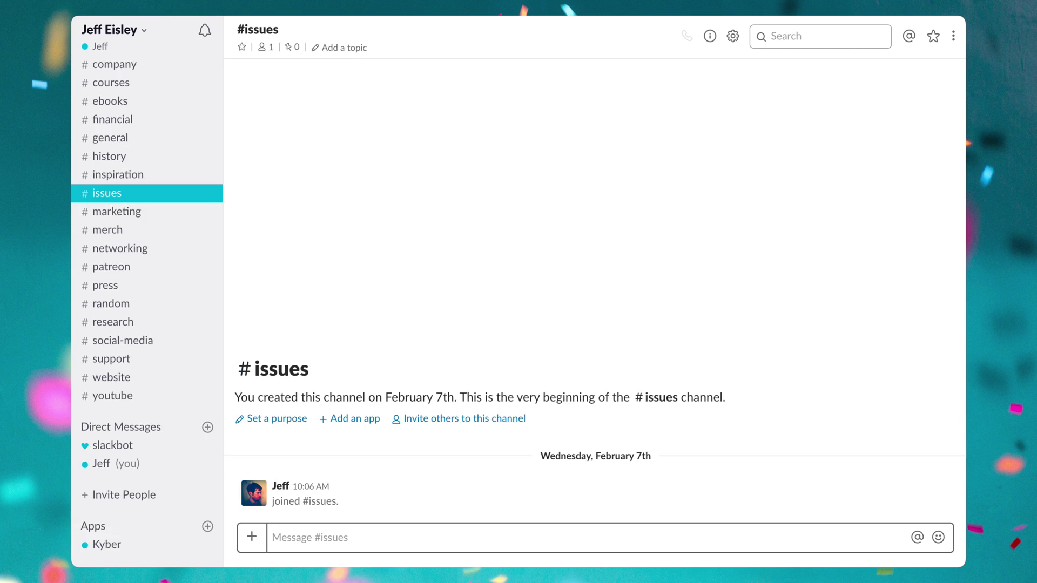
{"action": "type", "text": "/task "}
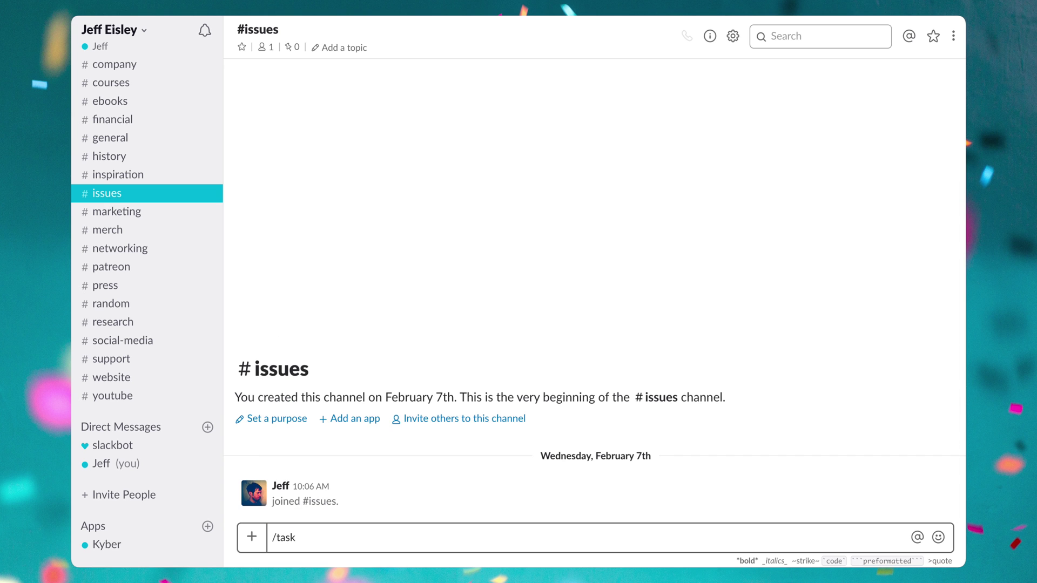
{"action": "type", "text": "fix SEO issues with website"}
{"action": "key", "text": "Return"}
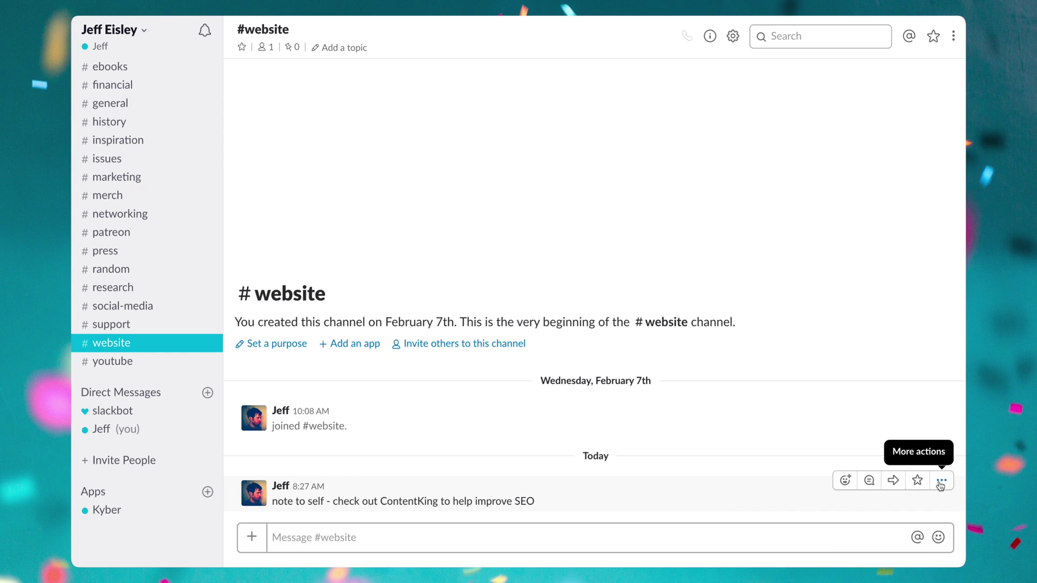
Make the ContentKing note a task assigned to yourself with a reminder tomorrow at 10:30 AM.
{"action": "left_click", "coordinate": [941, 480]}
{"action": "left_click", "coordinate": [826, 527]}
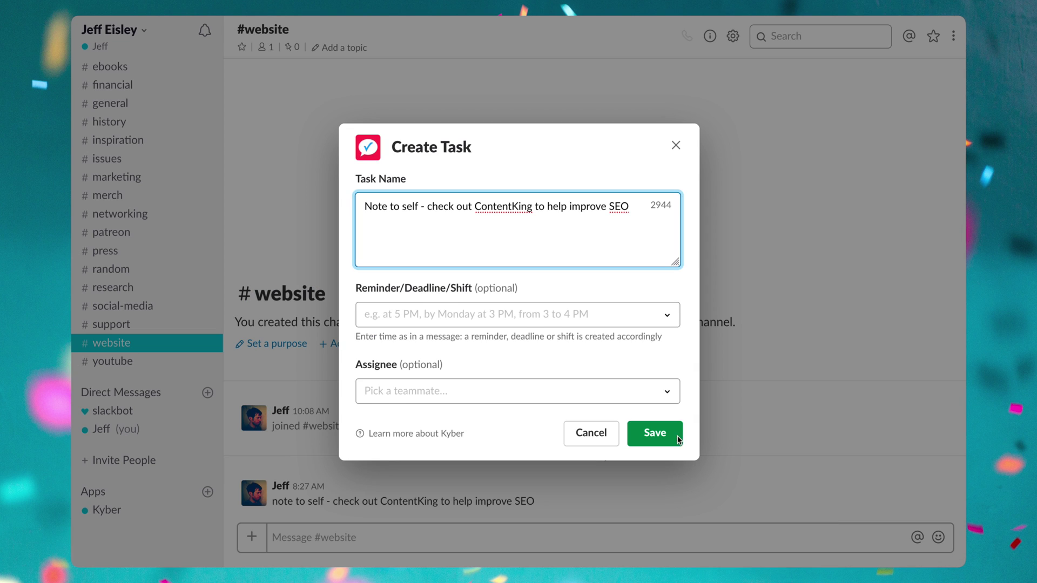
{"action": "left_click", "coordinate": [529, 317]}
{"action": "left_click", "coordinate": [455, 423]}
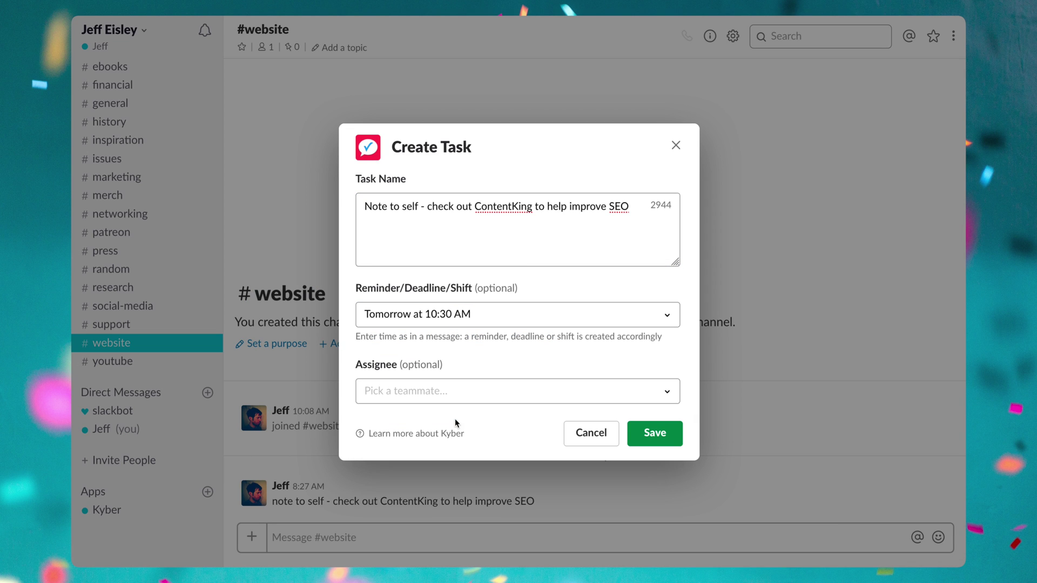
{"action": "left_click", "coordinate": [446, 396]}
{"action": "left_click", "coordinate": [442, 460]}
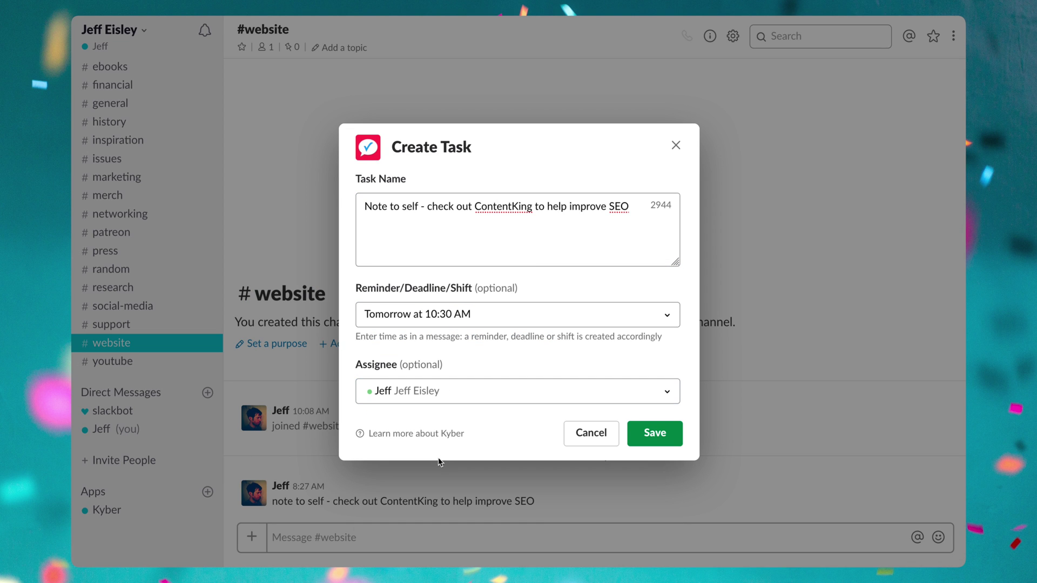
{"action": "left_click", "coordinate": [655, 433]}
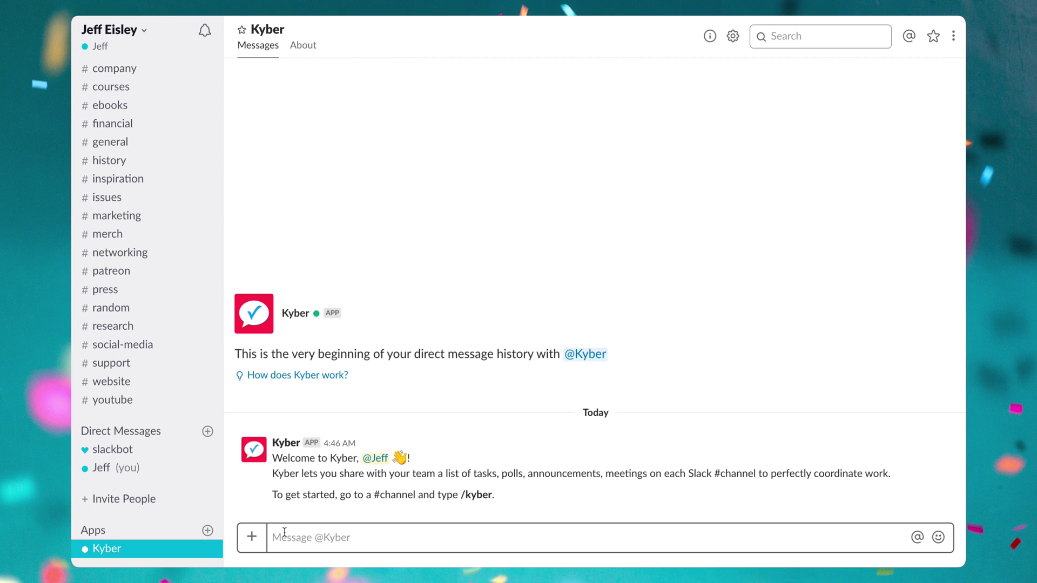
Send /list all to Kyber to show tasks for all days.
{"action": "type", "text": "/lis"}
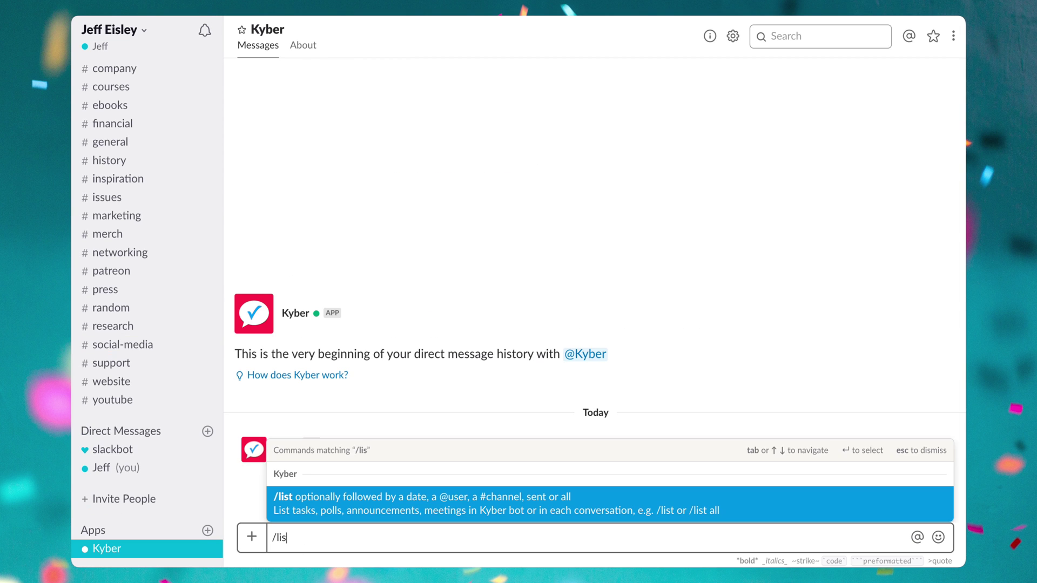
{"action": "key", "text": "Return"}
{"action": "key", "text": "Return"}
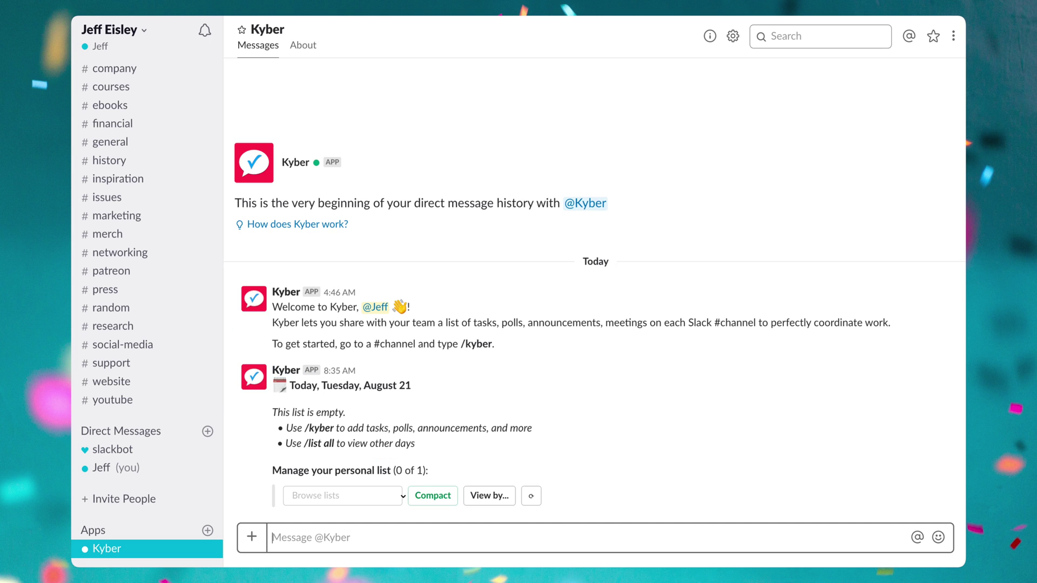
{"action": "type", "text": "/list all"}
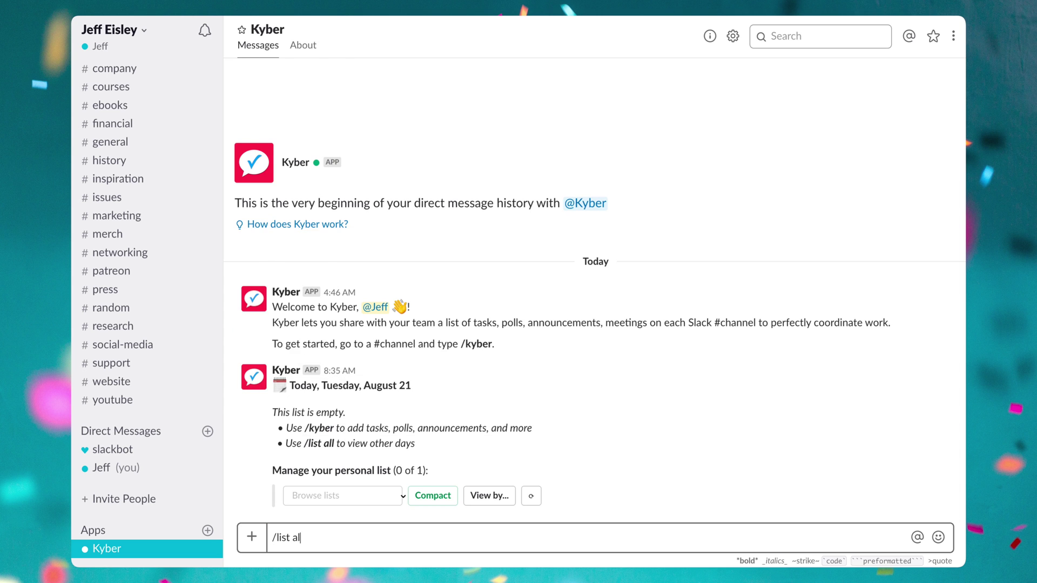
{"action": "key", "text": "Return"}
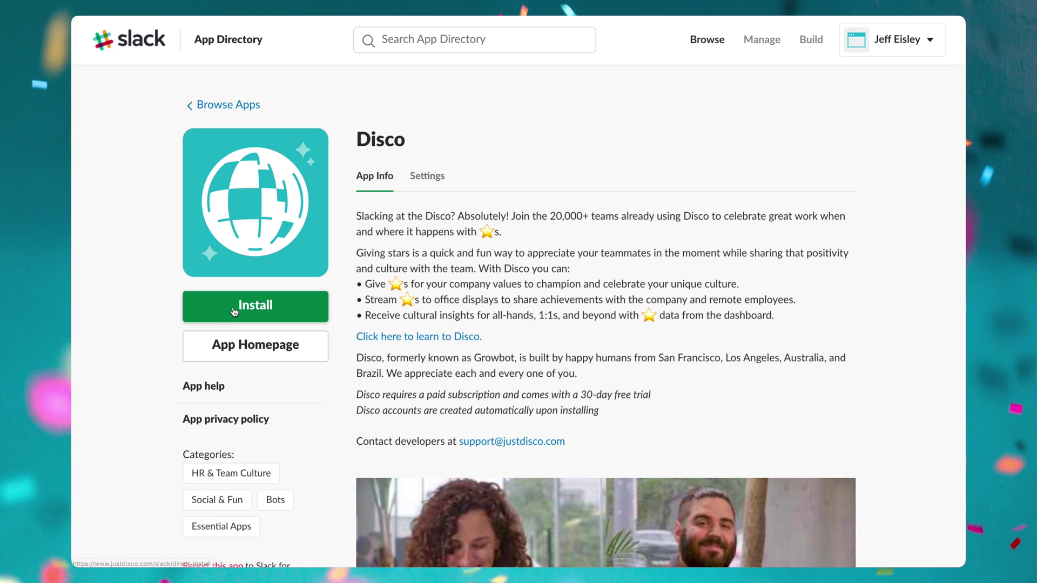
Install Disco, then in #general give the clone teammate props for being the best clone.
{"action": "left_click", "coordinate": [234, 309]}
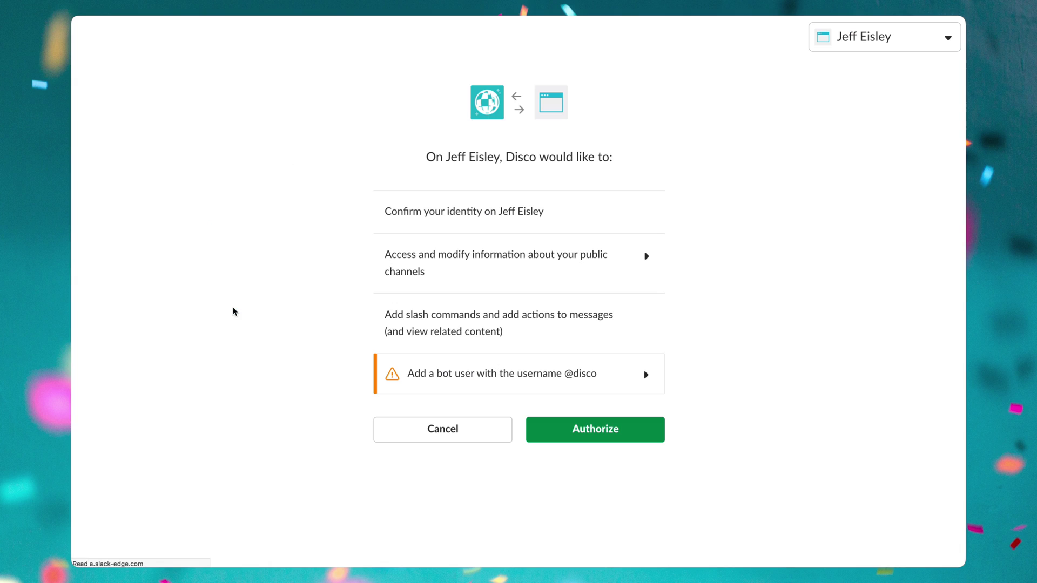
{"action": "left_click", "coordinate": [605, 432]}
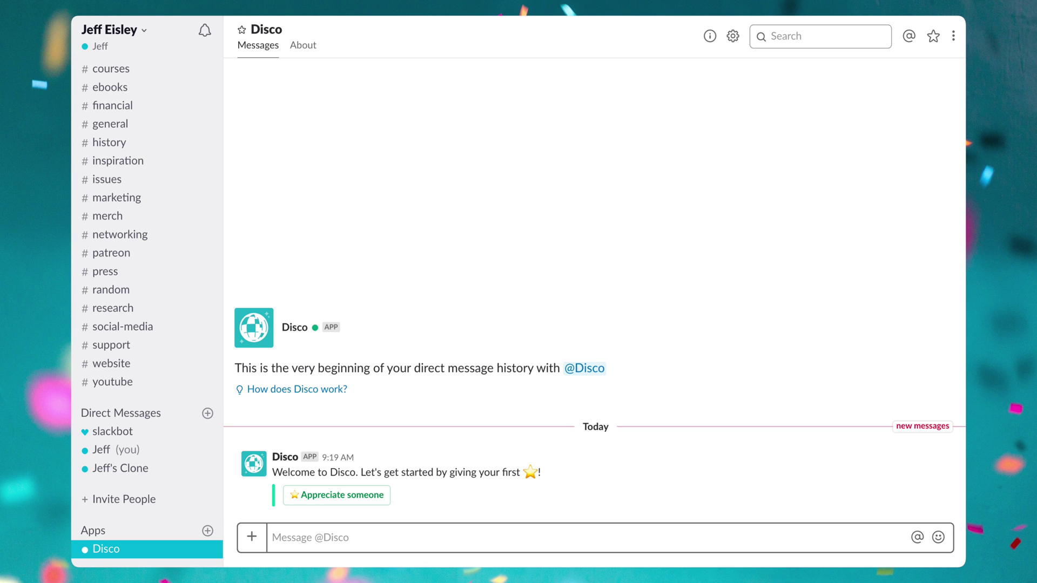
{"action": "left_click", "coordinate": [110, 123]}
{"action": "type", "text": "ma"}
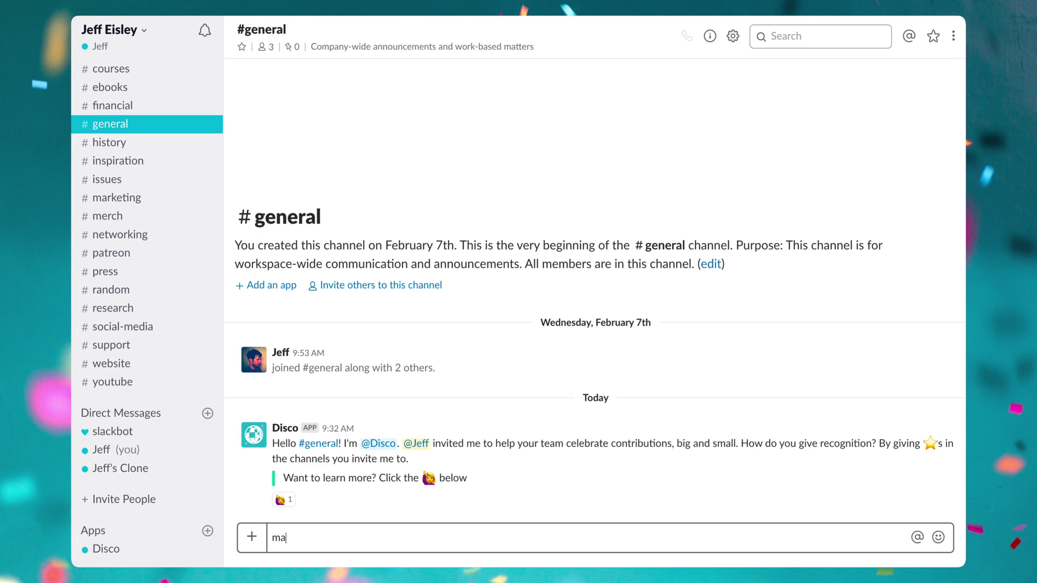
{"action": "type", "text": "d props to @J"}
{"action": "key", "text": "Tab"}
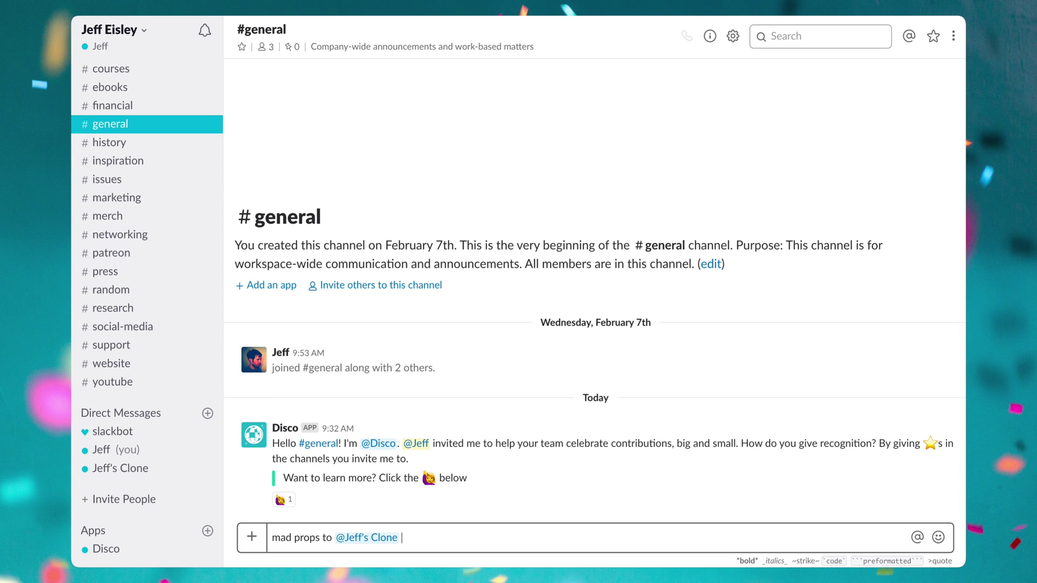
{"action": "type", "text": "for being the best clone one could ever ask for!"}
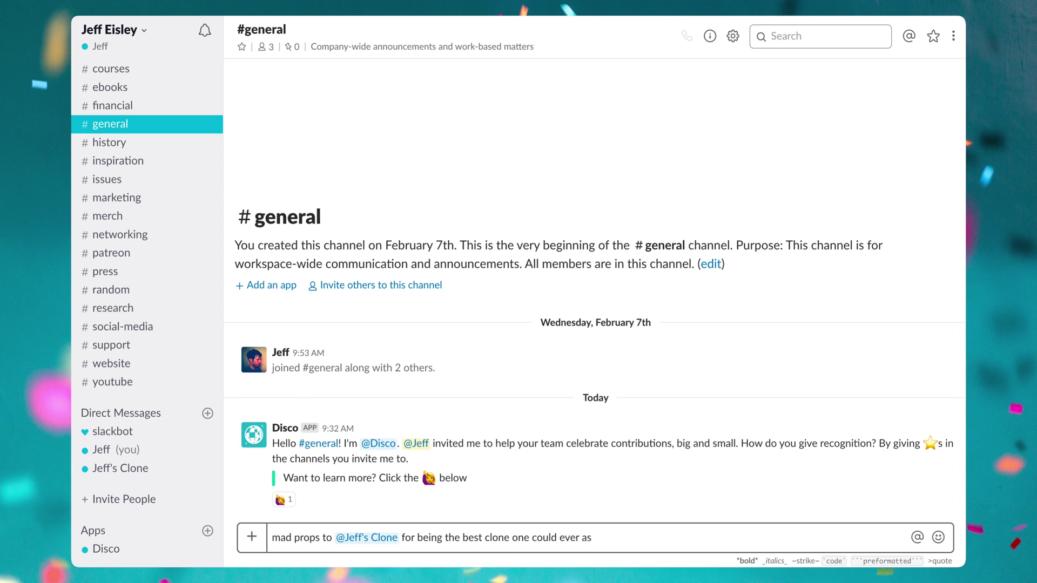
{"action": "key", "text": "Return"}
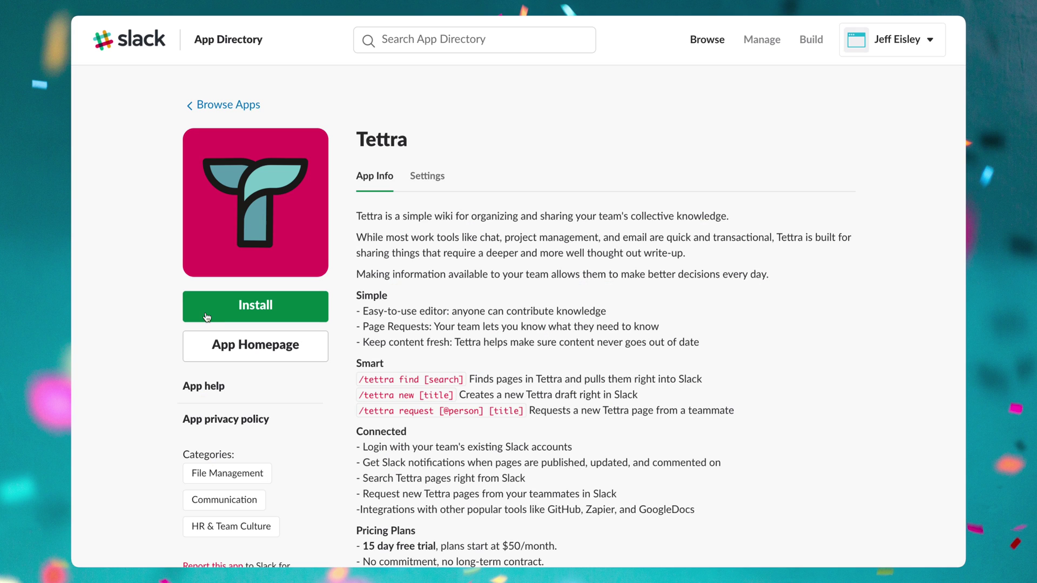
Install and authorize Tettra, then send /tettra help to list its commands.
{"action": "left_click", "coordinate": [209, 309]}
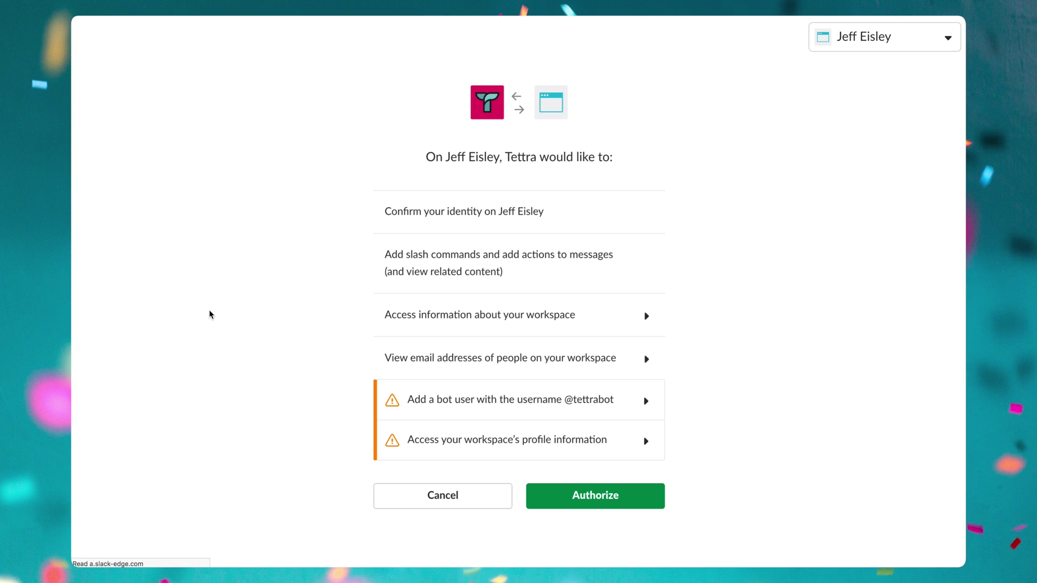
{"action": "left_click", "coordinate": [539, 490]}
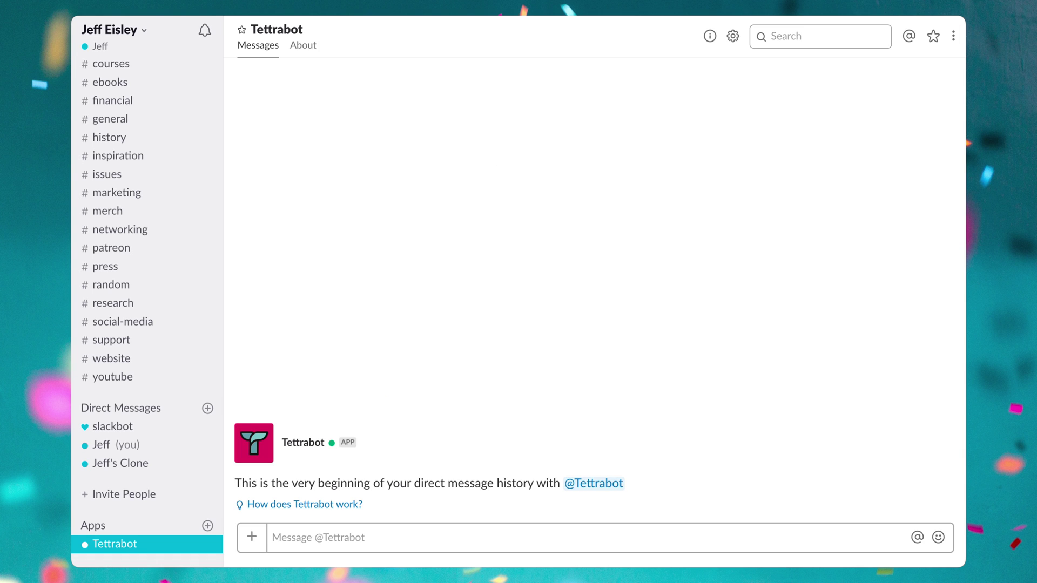
{"action": "type", "text": "/tettra help"}
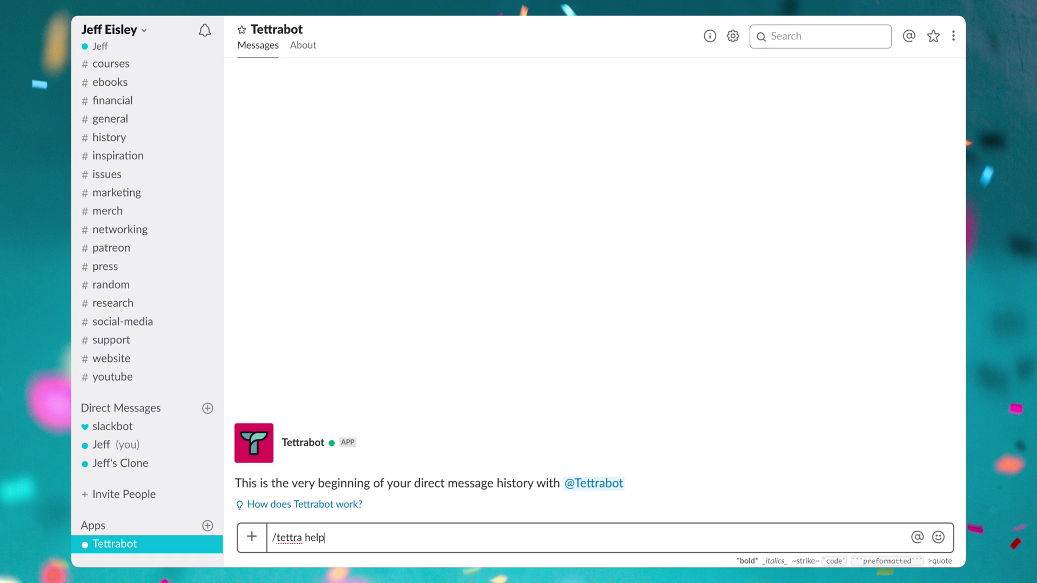
{"action": "key", "text": "Return"}
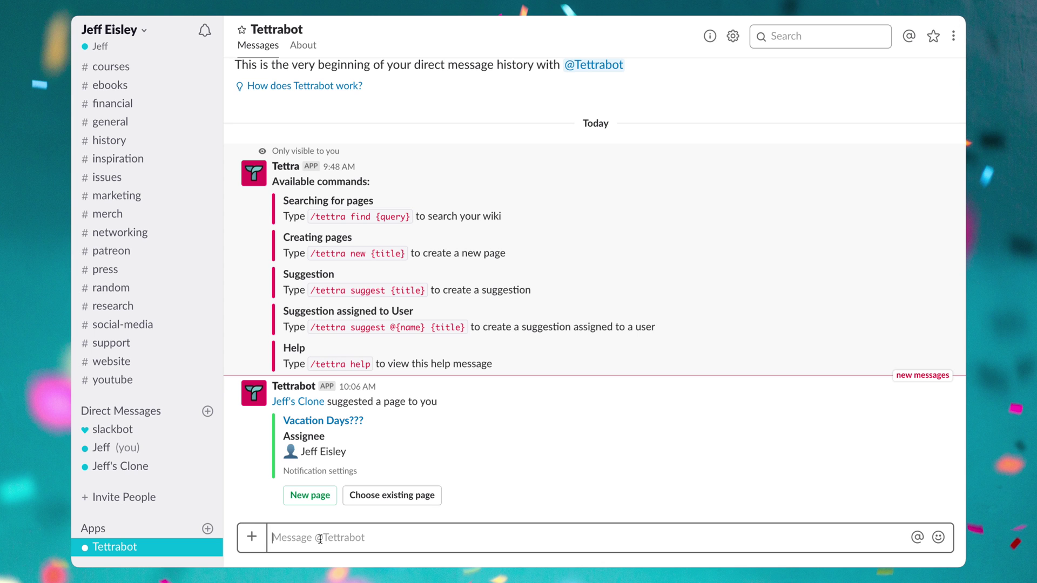
Run '/tettra find how to get along with your clone' and share the found wiki page with the channel.
{"action": "type", "text": "/tettra find ho"}
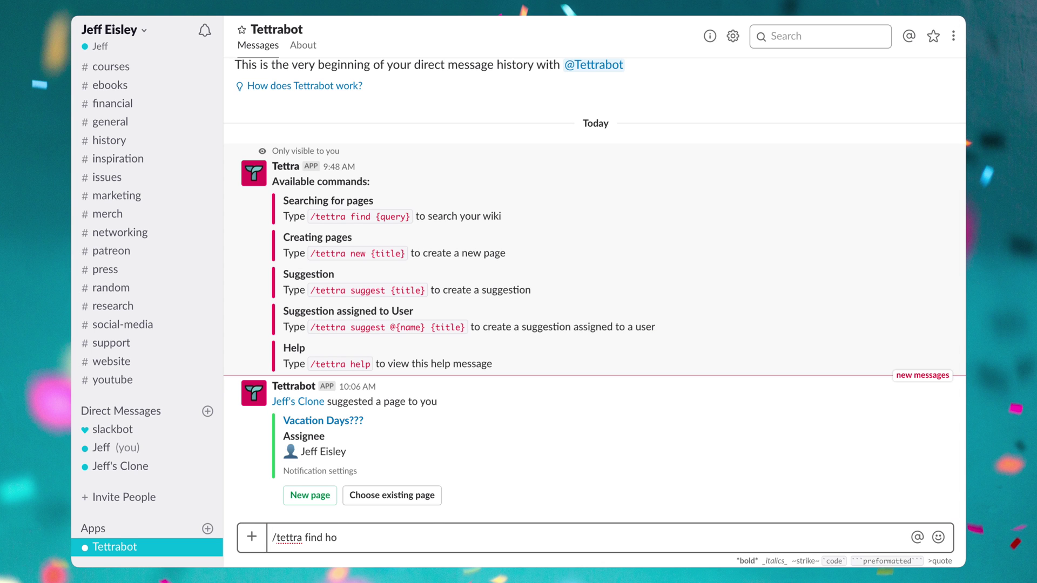
{"action": "type", "text": "w to get along with your clone"}
{"action": "key", "text": "Return"}
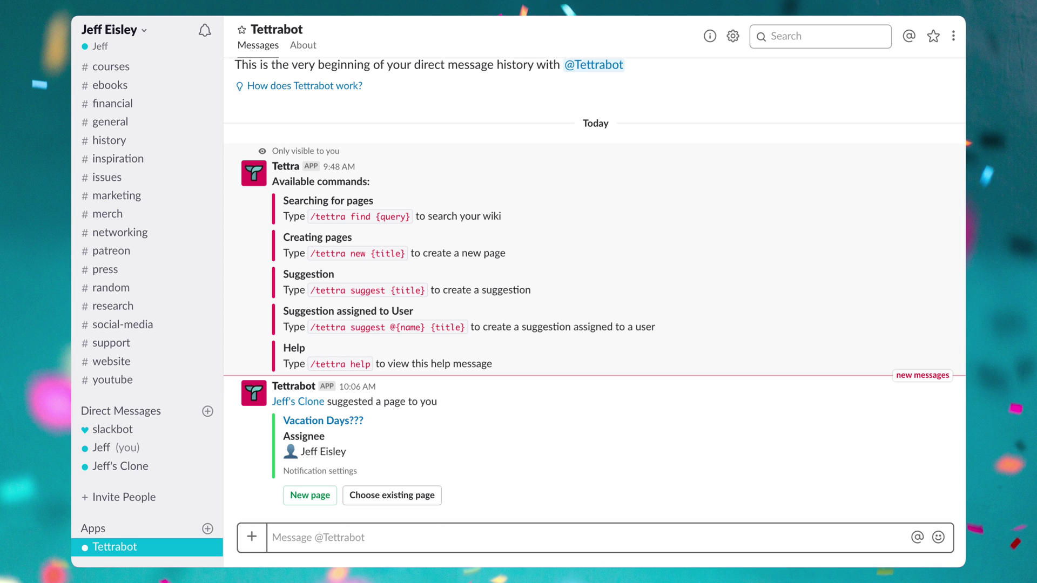
{"action": "left_click", "coordinate": [289, 498]}
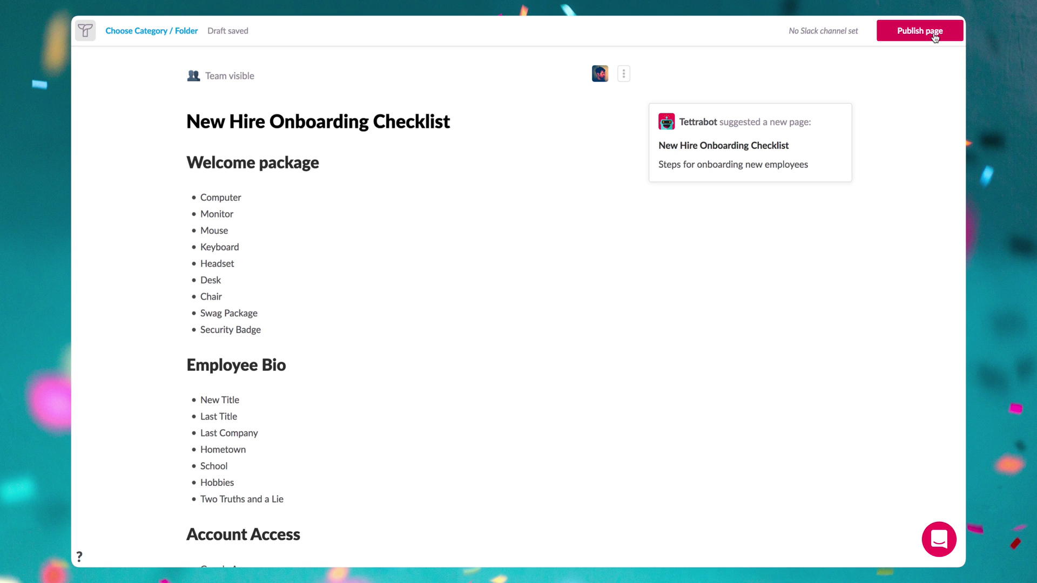
Publish the New Hire Onboarding Checklist, share it to #general, and expand the full post there.
{"action": "left_click", "coordinate": [935, 37]}
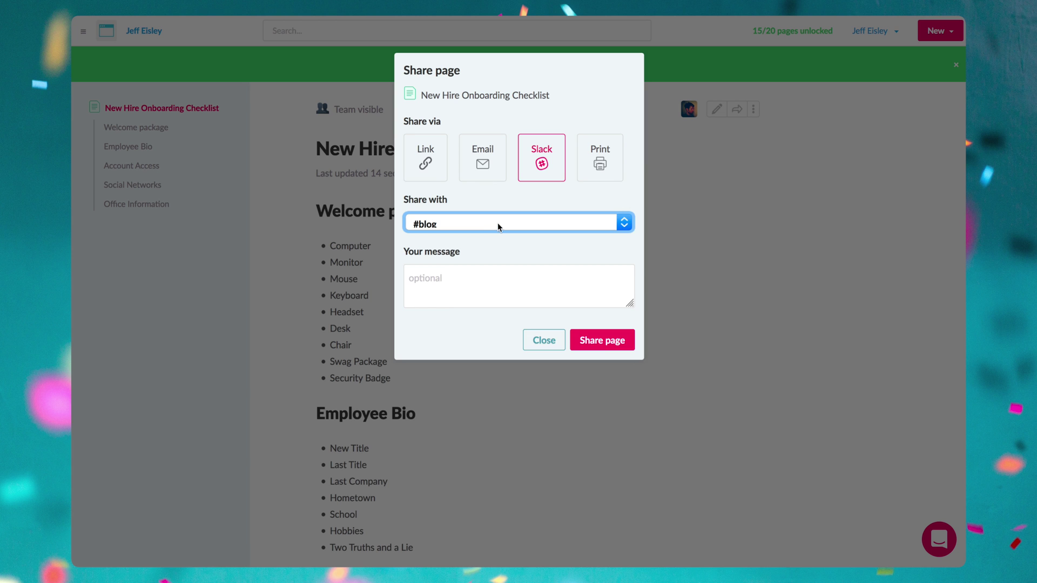
{"action": "left_click", "coordinate": [500, 226]}
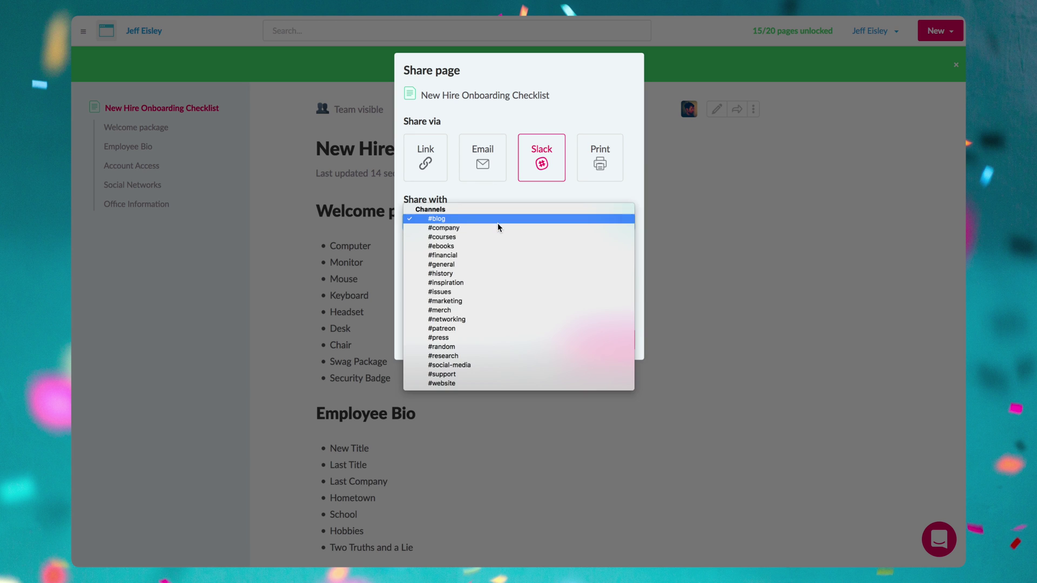
{"action": "left_click", "coordinate": [479, 264]}
{"action": "left_click", "coordinate": [585, 339]}
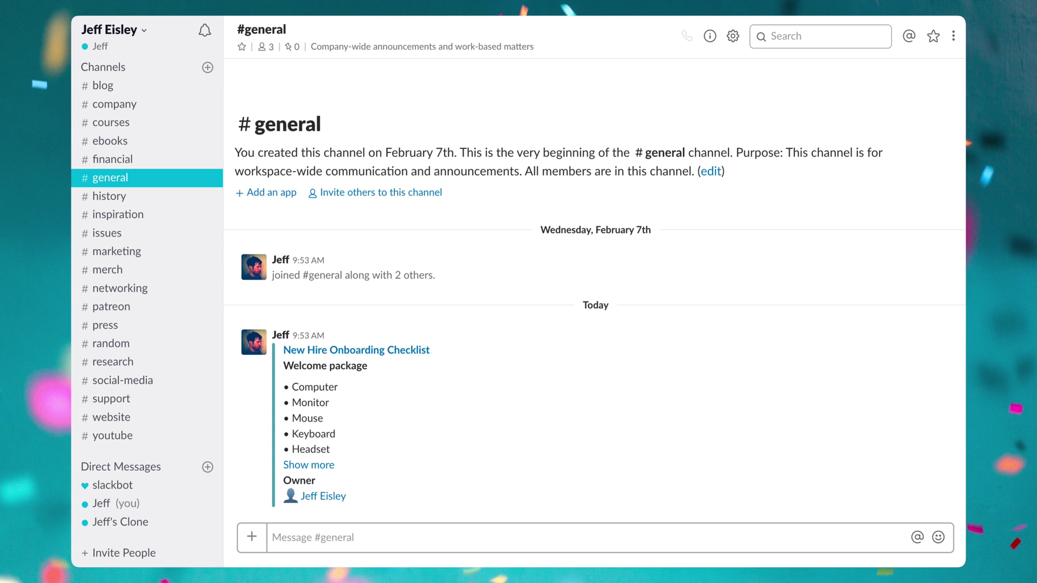
{"action": "left_click", "coordinate": [308, 465]}
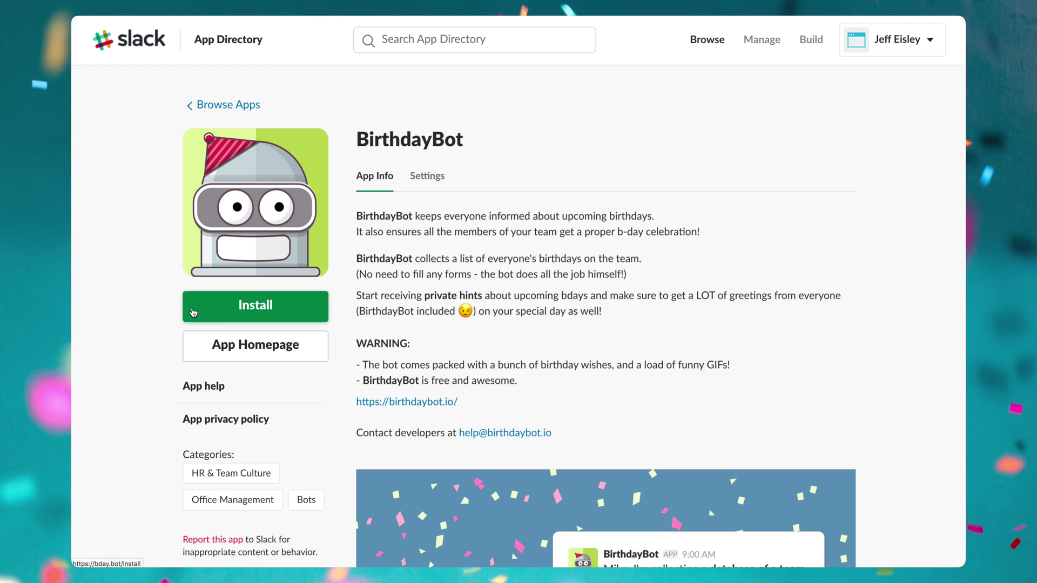
Install and authorize BirthdayBot, then ask it 'when is @[clone teammate] birthday?' in its direct message.
{"action": "left_click", "coordinate": [193, 312]}
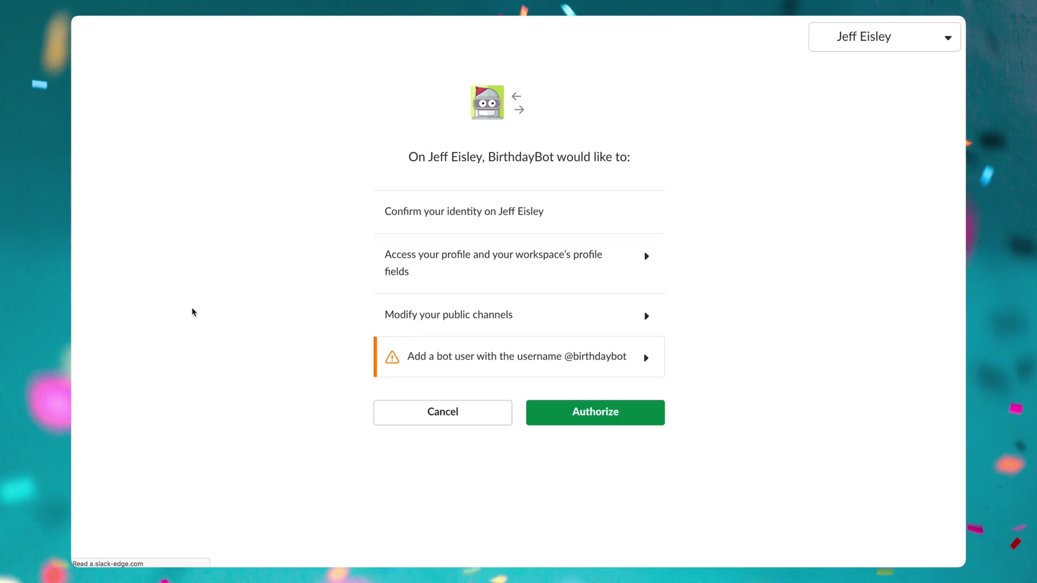
{"action": "left_click", "coordinate": [576, 414]}
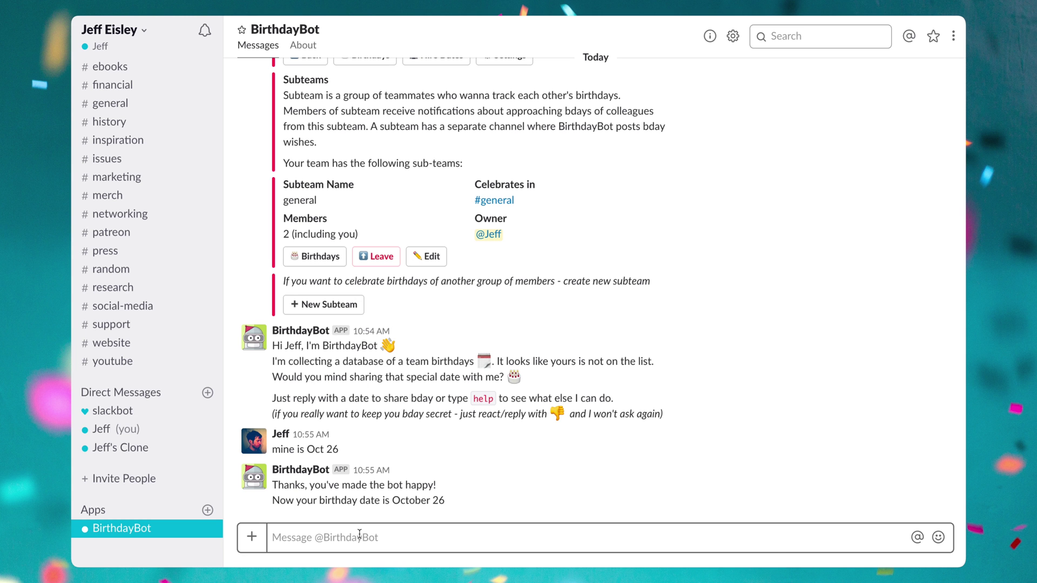
{"action": "type", "text": "when is"}
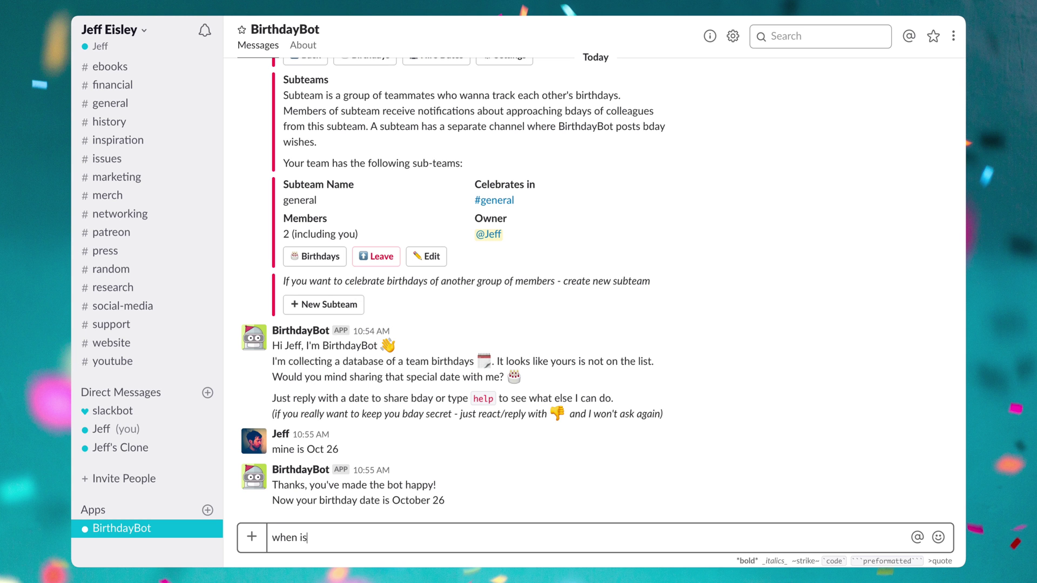
{"action": "type", "text": " @j"}
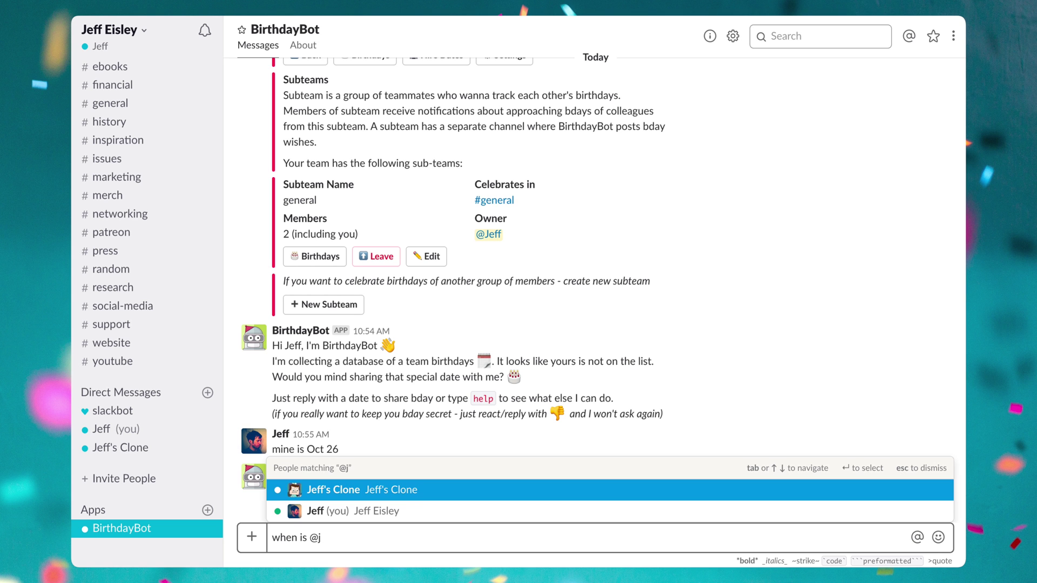
{"action": "key", "text": "Return"}
{"action": "type", "text": "birthday?"}
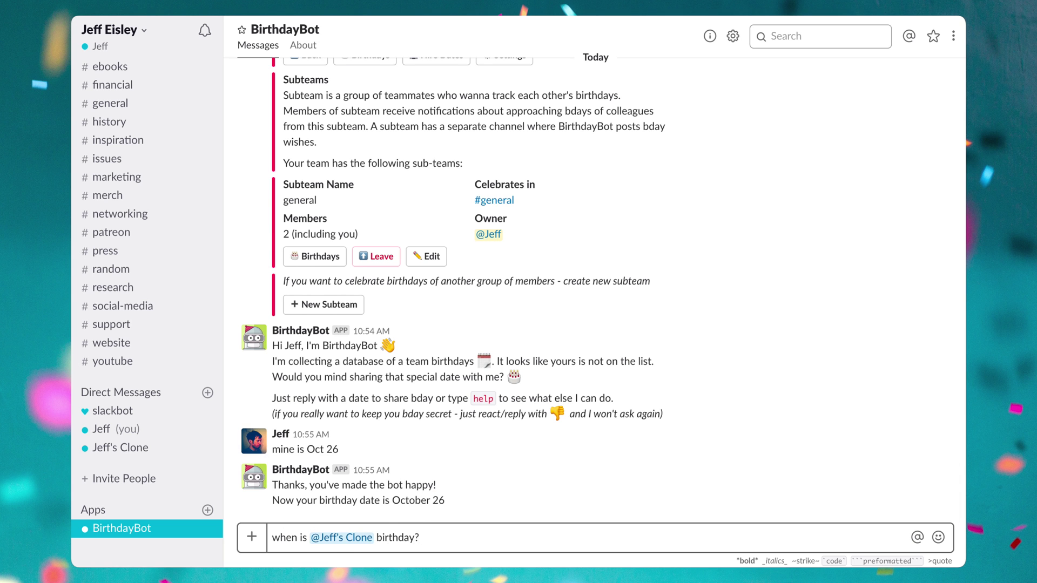
{"action": "key", "text": "Return"}
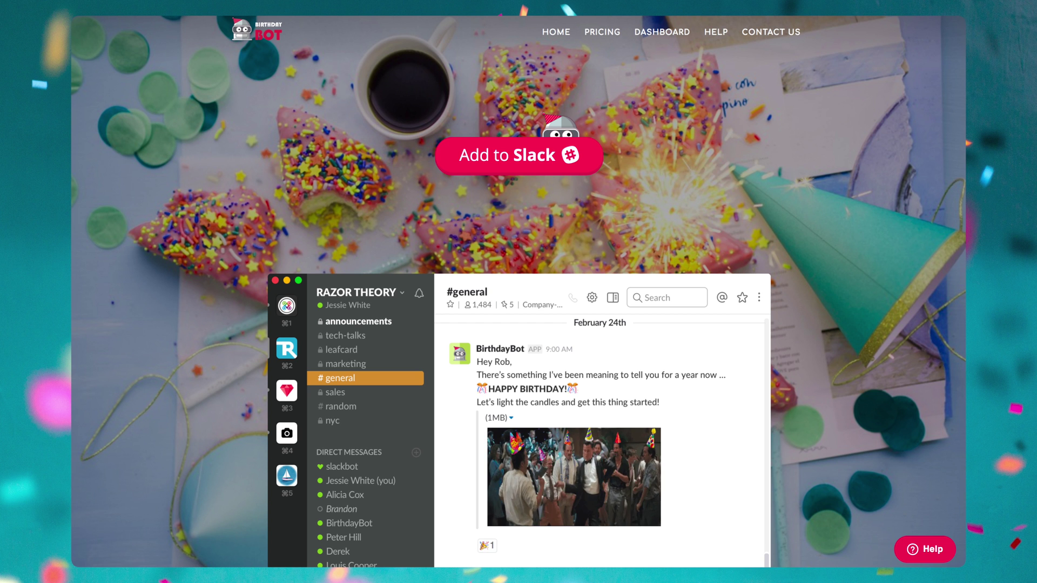